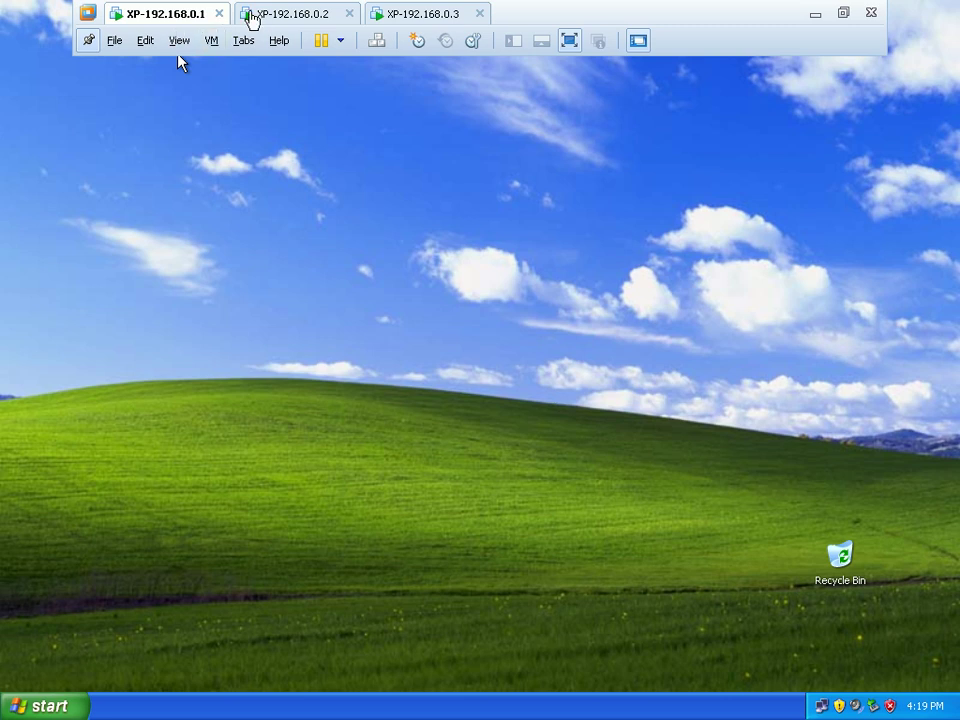
View the desktops of the XP-192.168.0.2 and XP-192.168.0.3 virtual machines, then return to XP-192.168.0.1
click(302, 20)
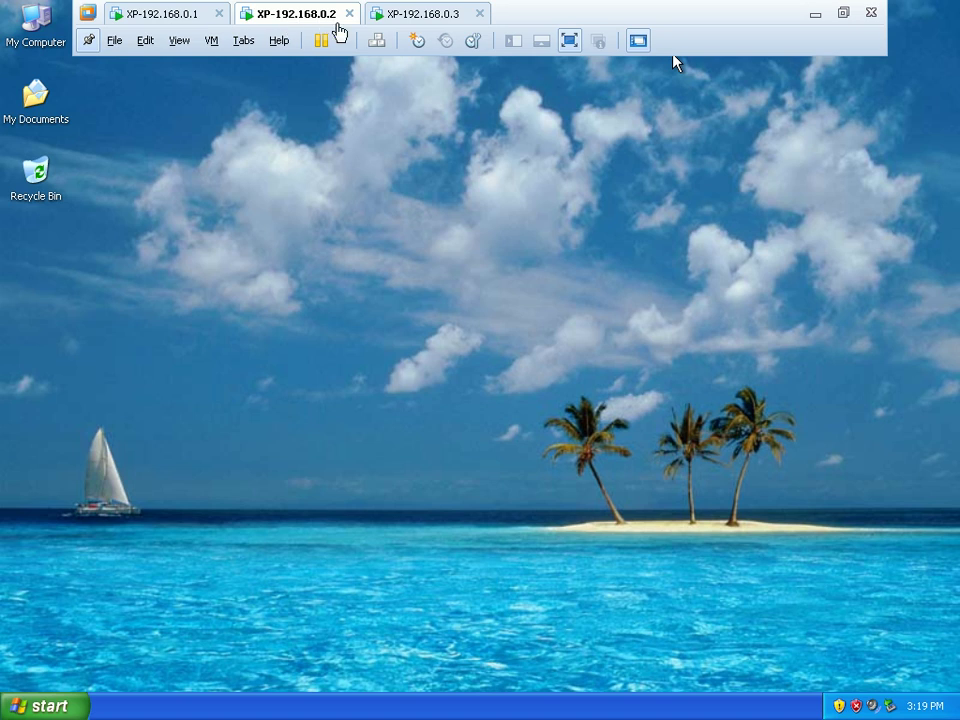
click(440, 14)
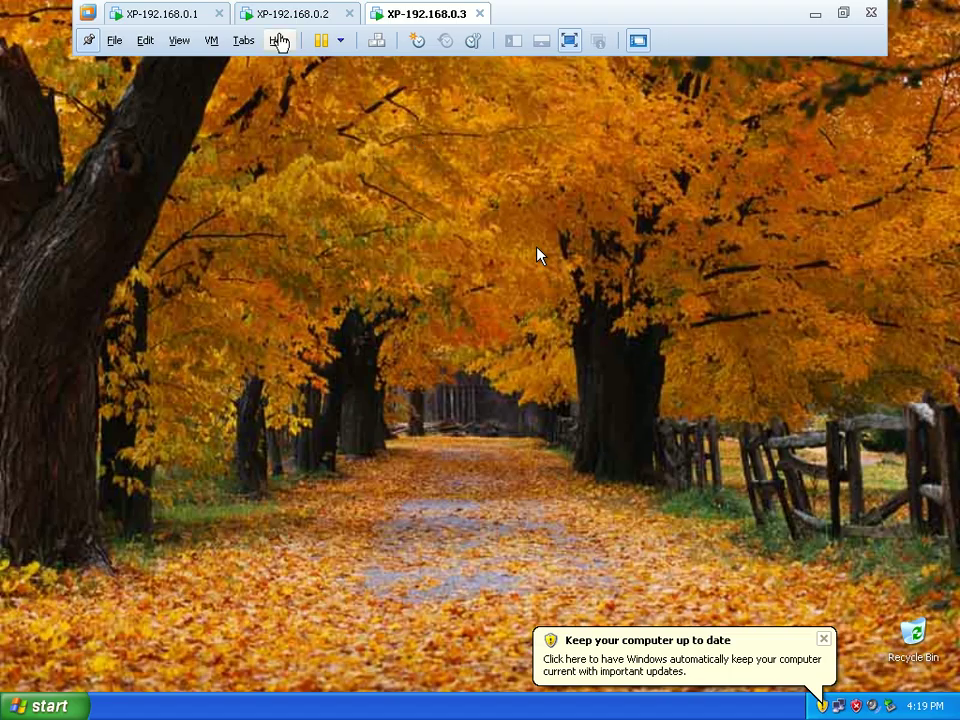
click(184, 14)
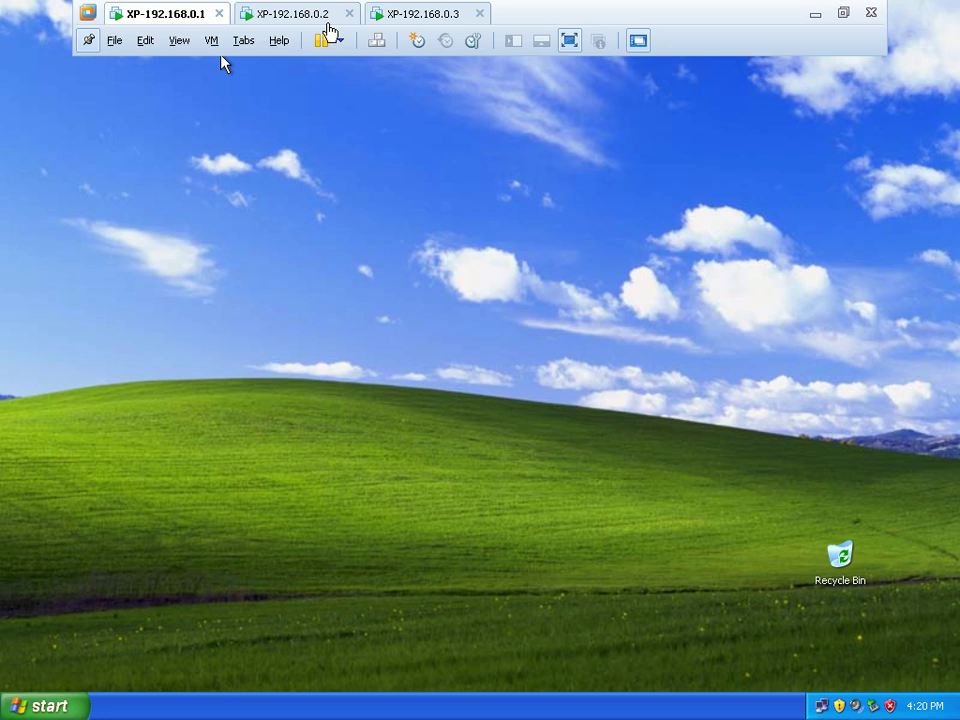
Open a Command Prompt on XP-192.168.0.1 and display its full IP configuration with ipconfig /all
click(71, 707)
click(129, 608)
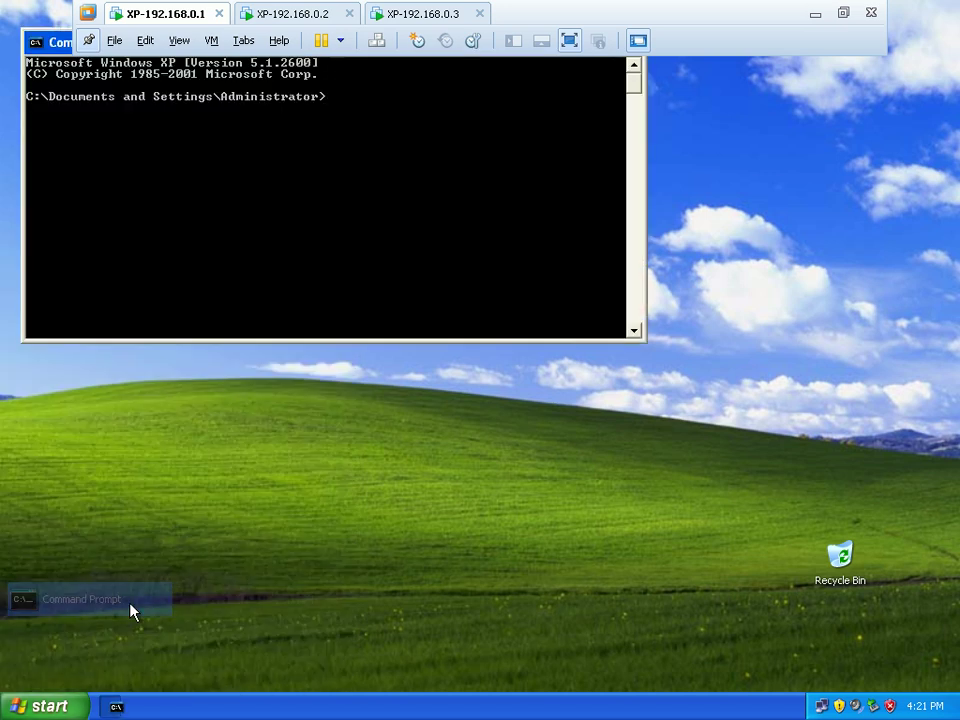
text(ipco)
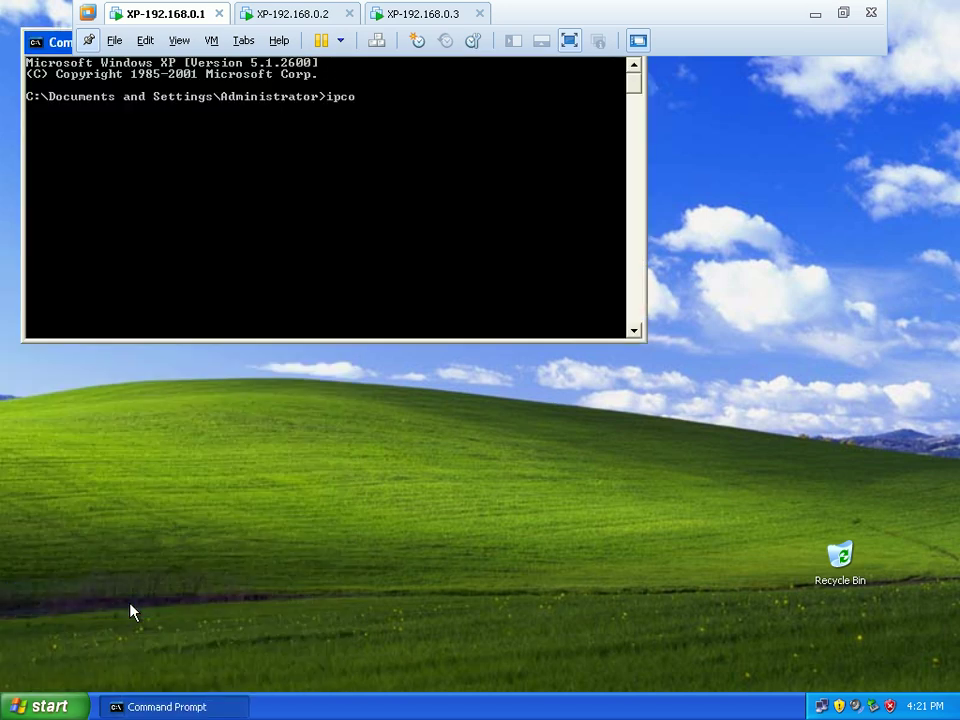
text(nfig /all)
key(Return)
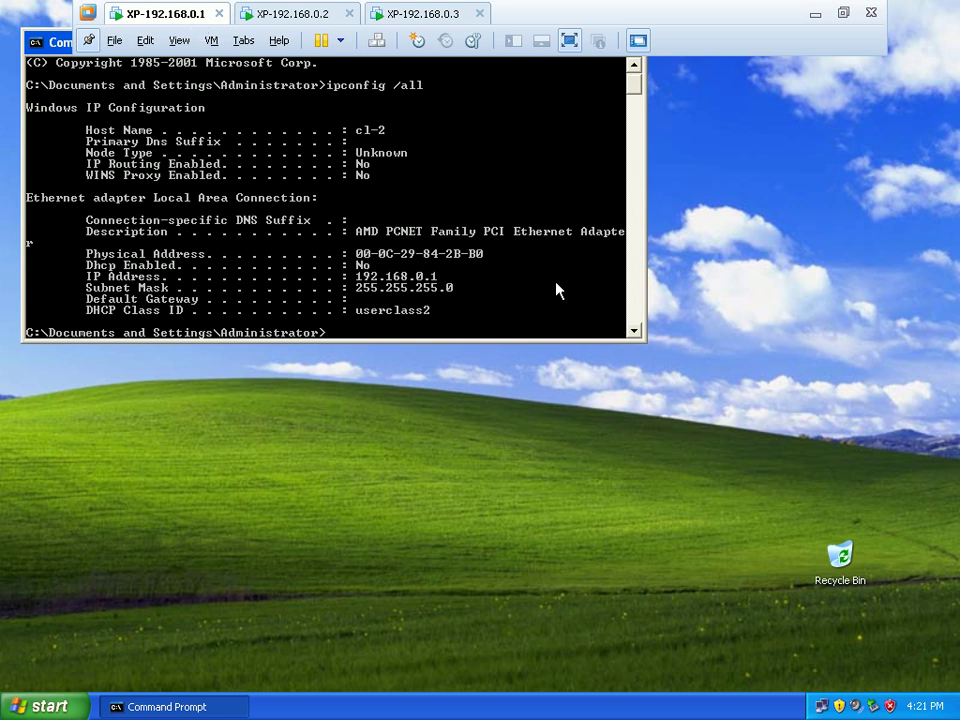
Test connectivity to the other two machines by pinging 192.168.0.2 and 192.168.0.3
text(ping 192.168.0.2)
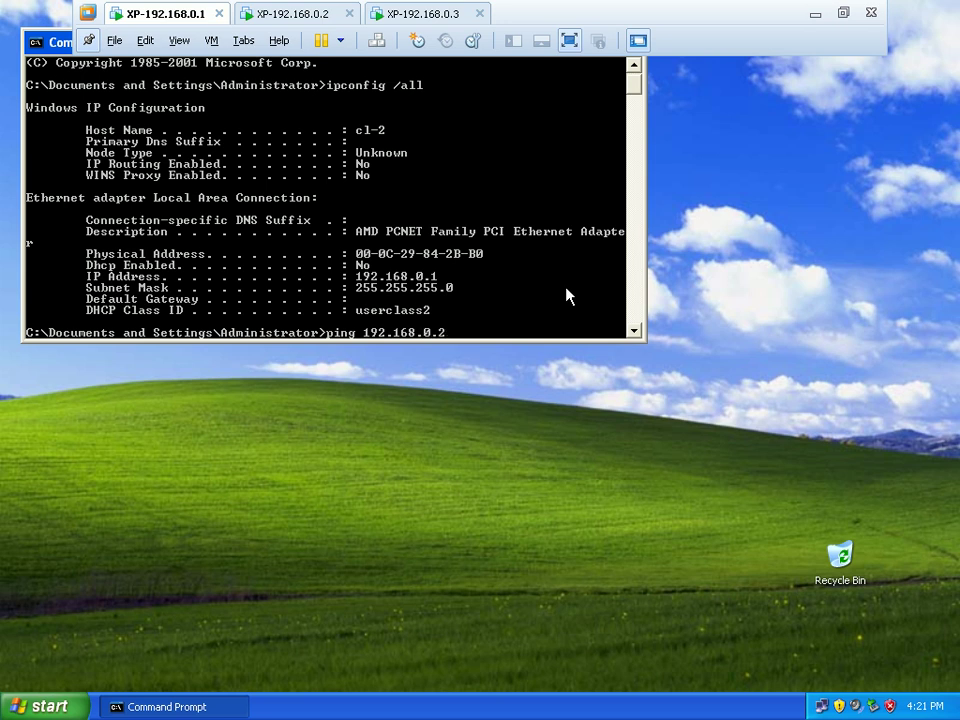
key(Return)
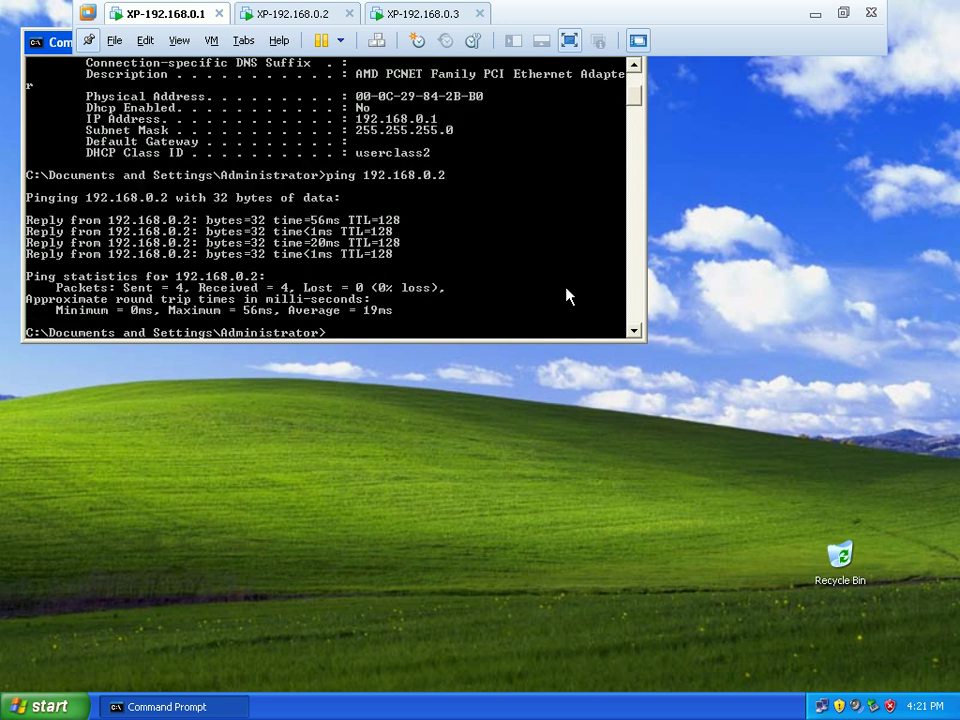
key(Up)
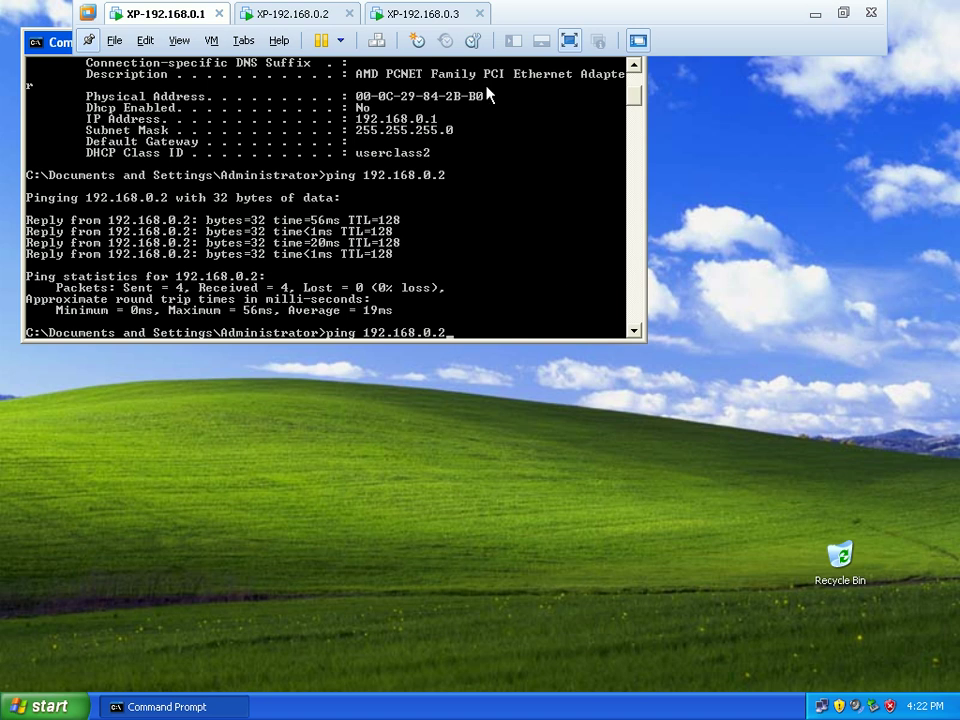
key(BackSpace)
text(3)
key(Return)
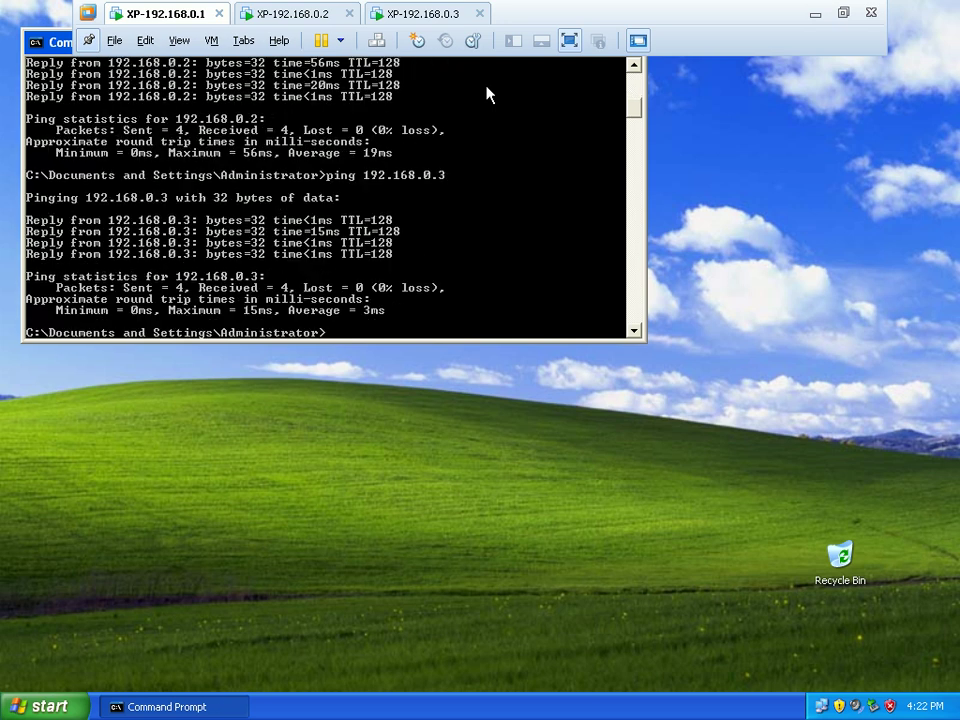
Review the earlier IP configuration and ping output, and close the Command Prompt window
scroll(467, 242, up, 6)
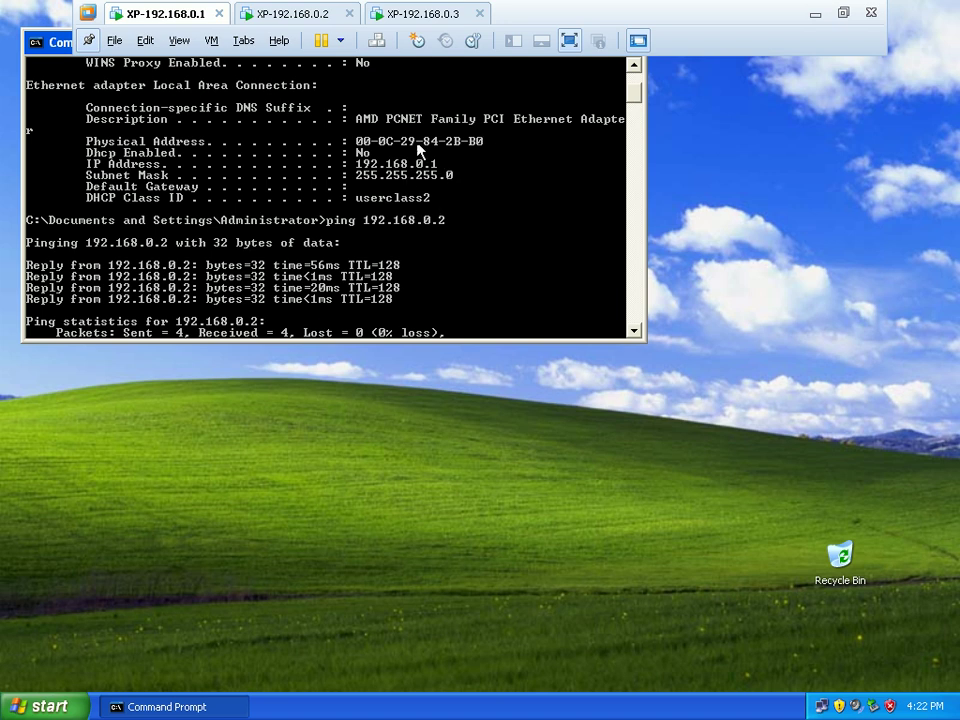
scroll(444, 172, down, 1)
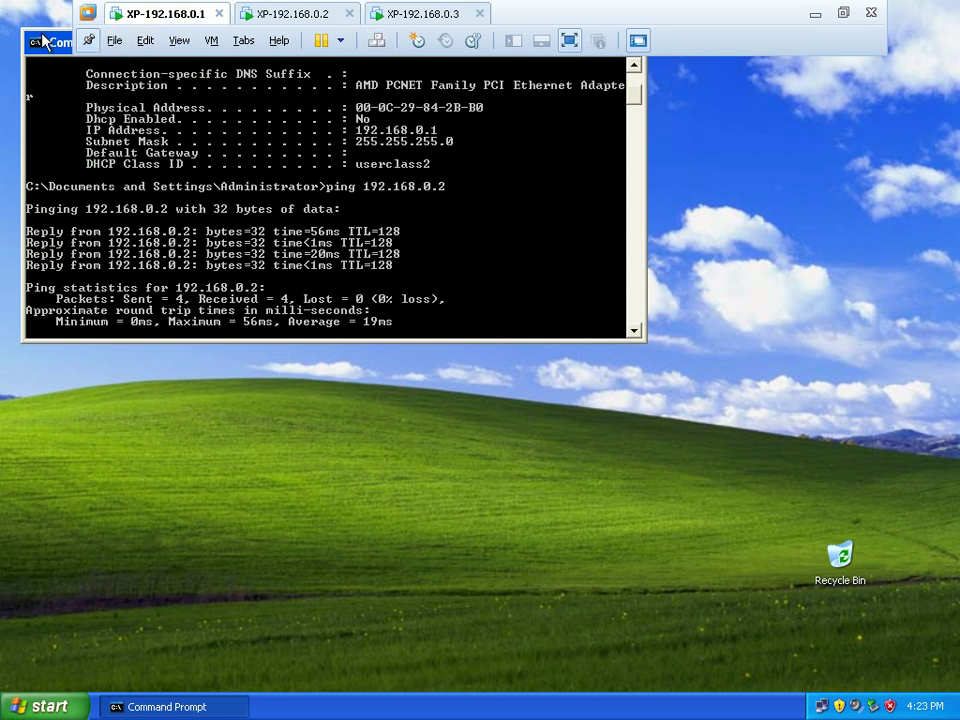
drag(64, 45, 119, 126)
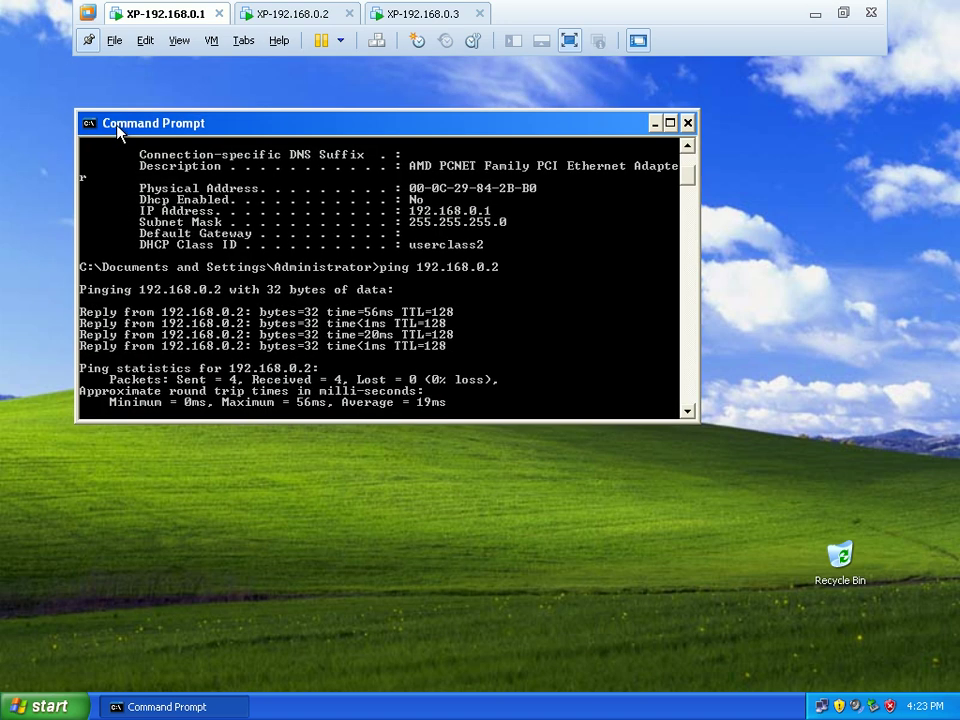
click(688, 122)
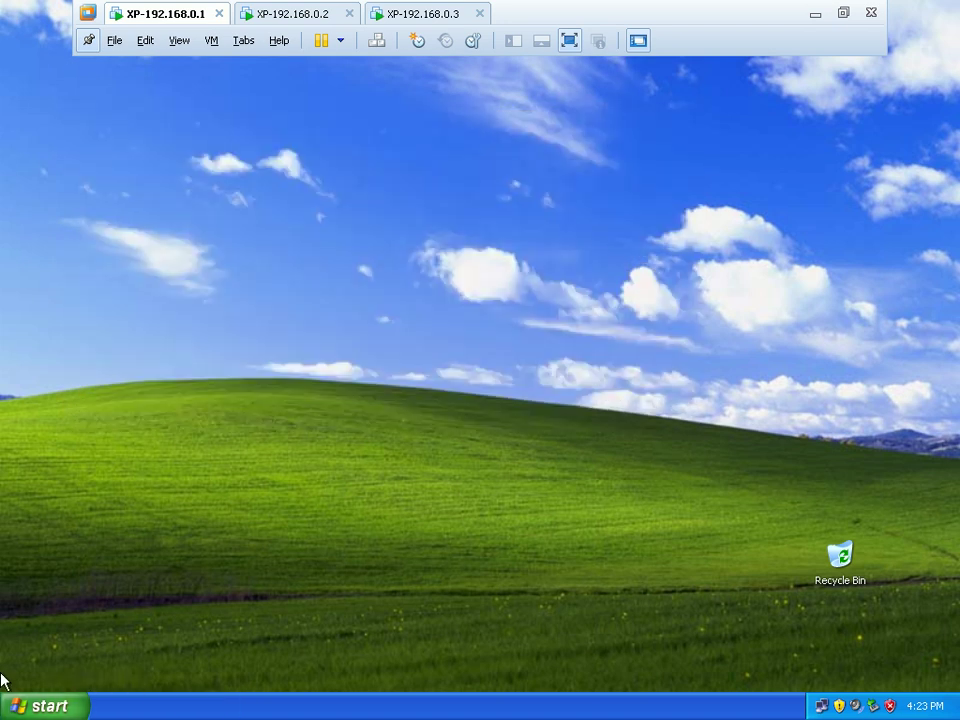
Open the Group Policy editor by running gpedit.msc
click(66, 710)
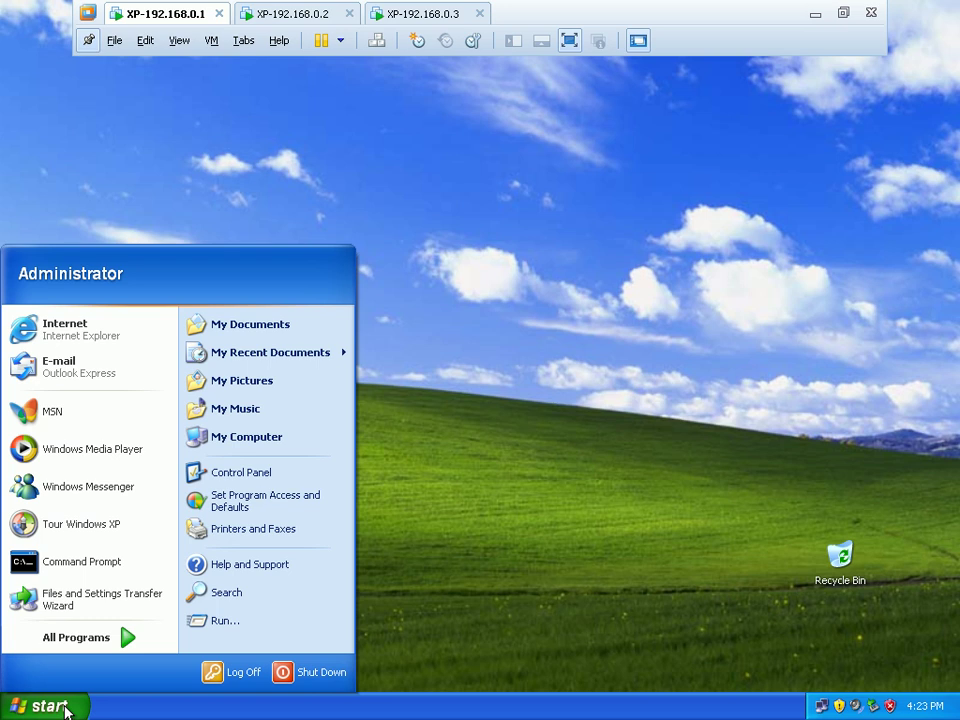
click(224, 621)
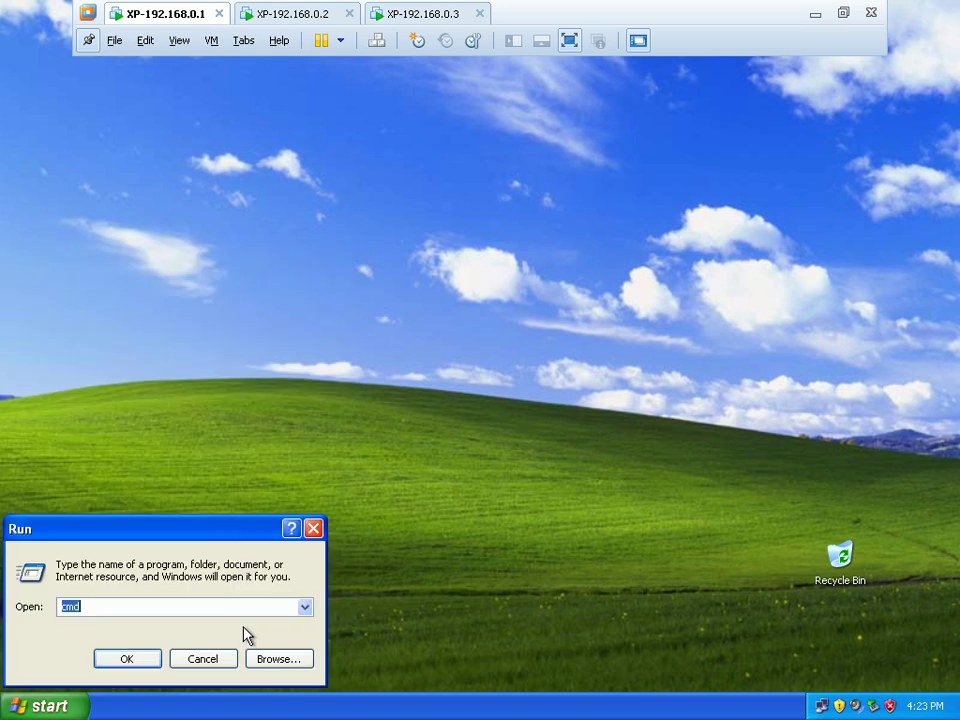
text(gpedit.msc)
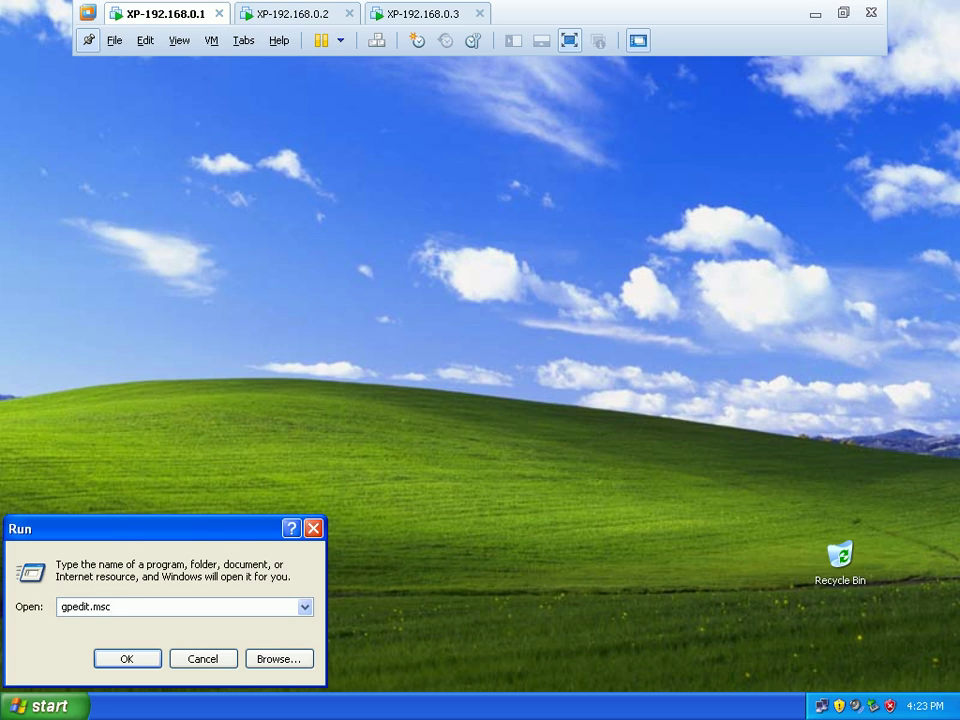
key(Return)
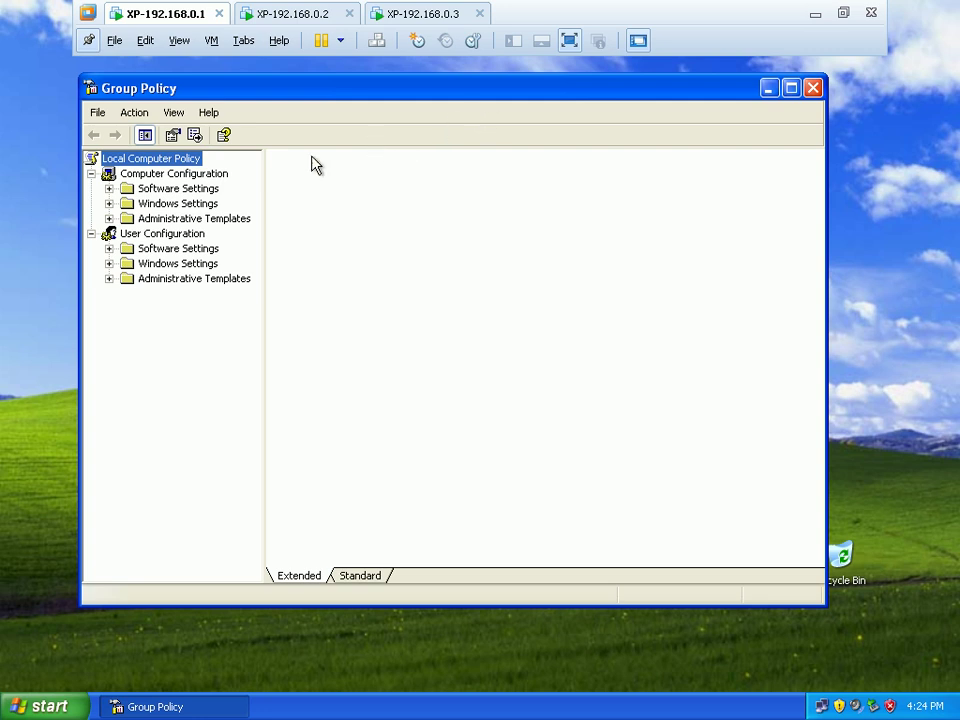
Open IP Security Policies on Local Computer under Computer Configuration, Windows Settings, Security Settings
click(179, 176)
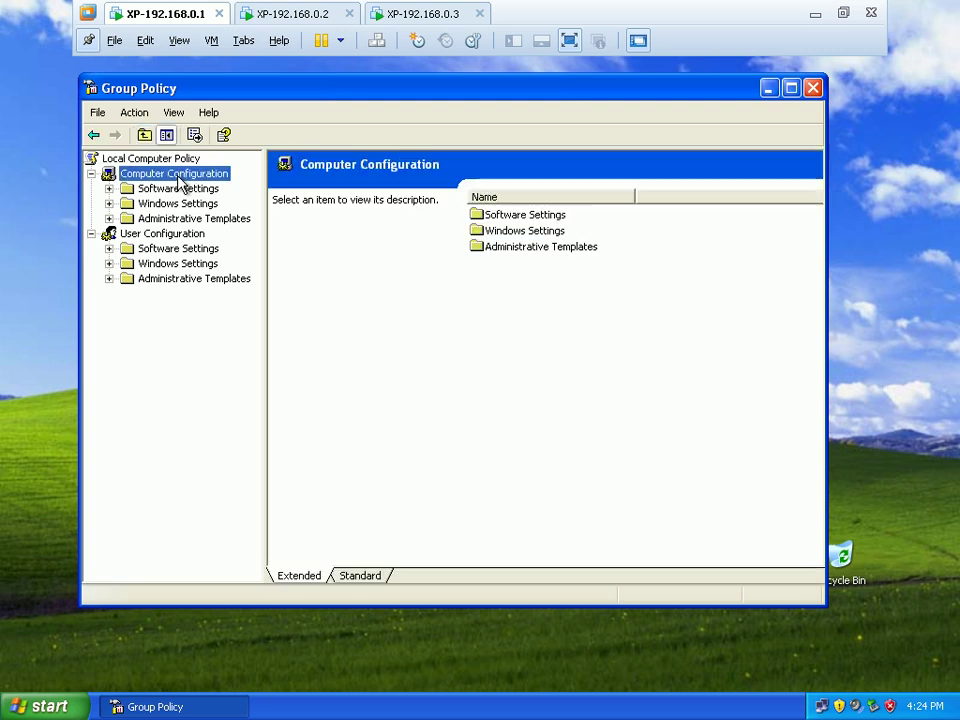
click(184, 237)
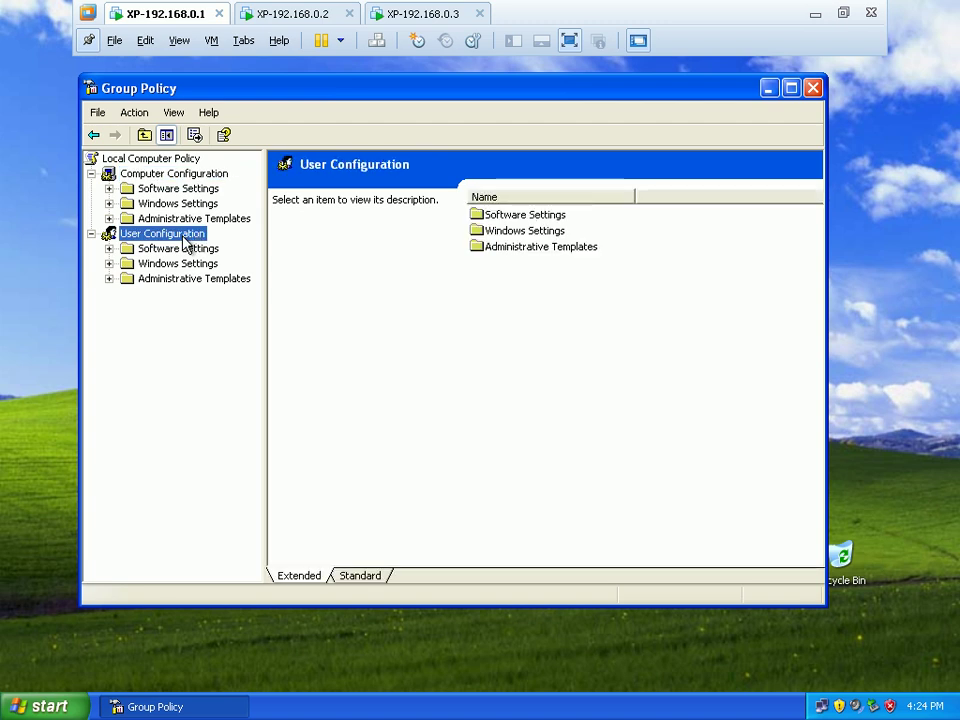
click(201, 174)
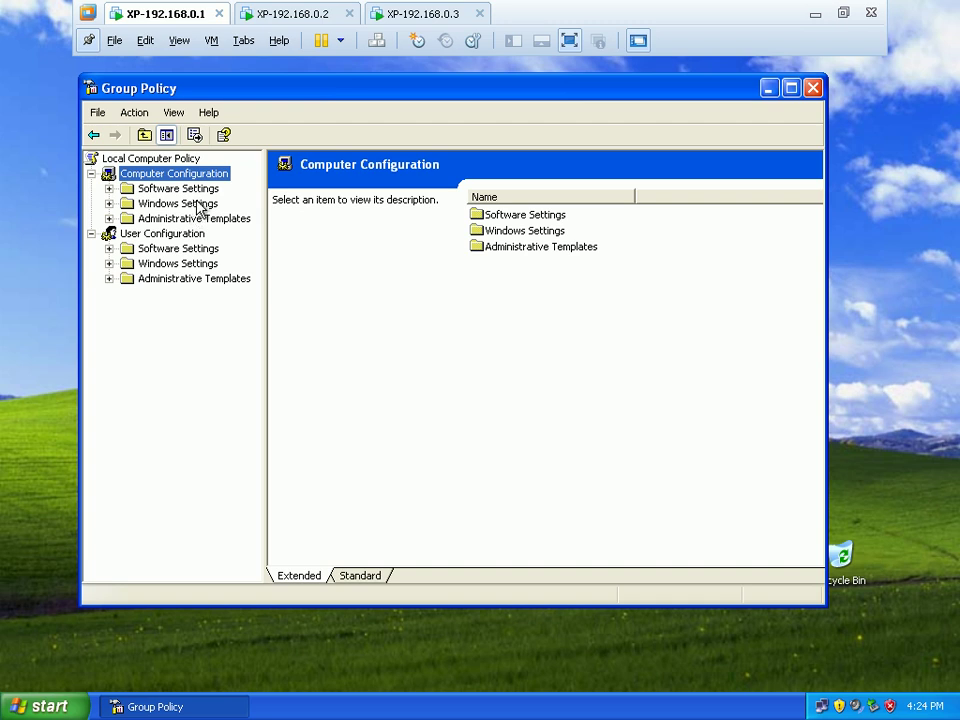
click(200, 205)
double_click(200, 205)
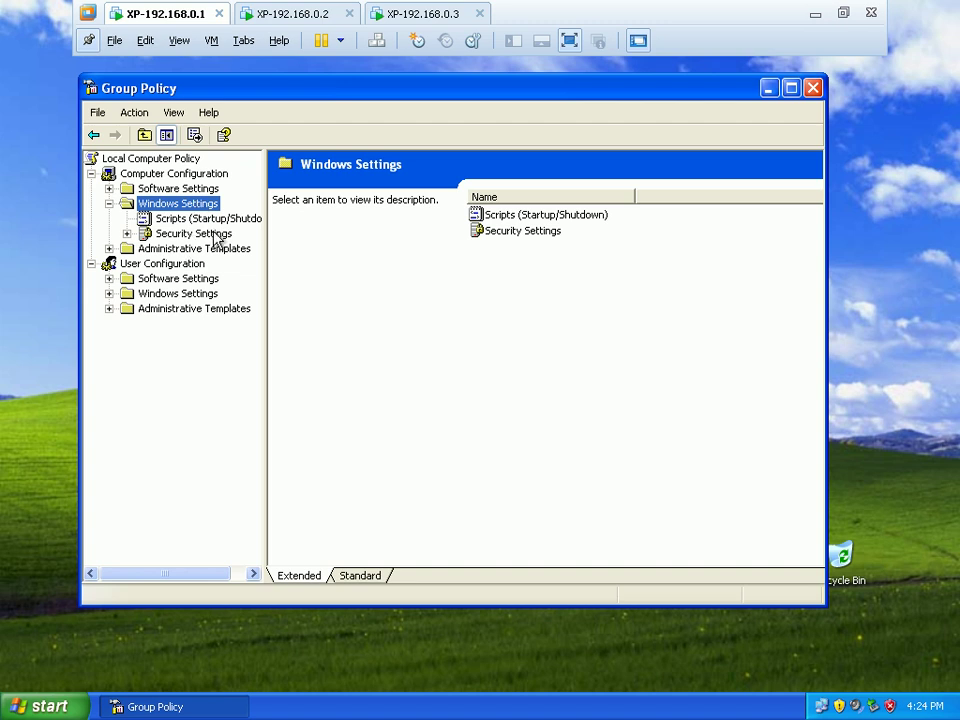
click(127, 236)
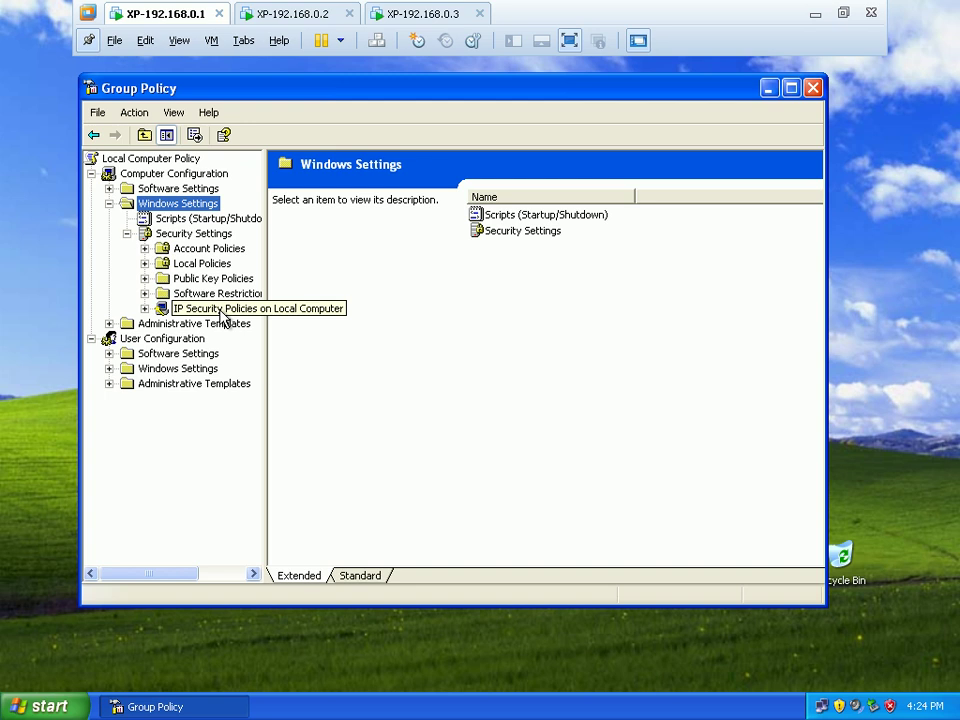
click(222, 310)
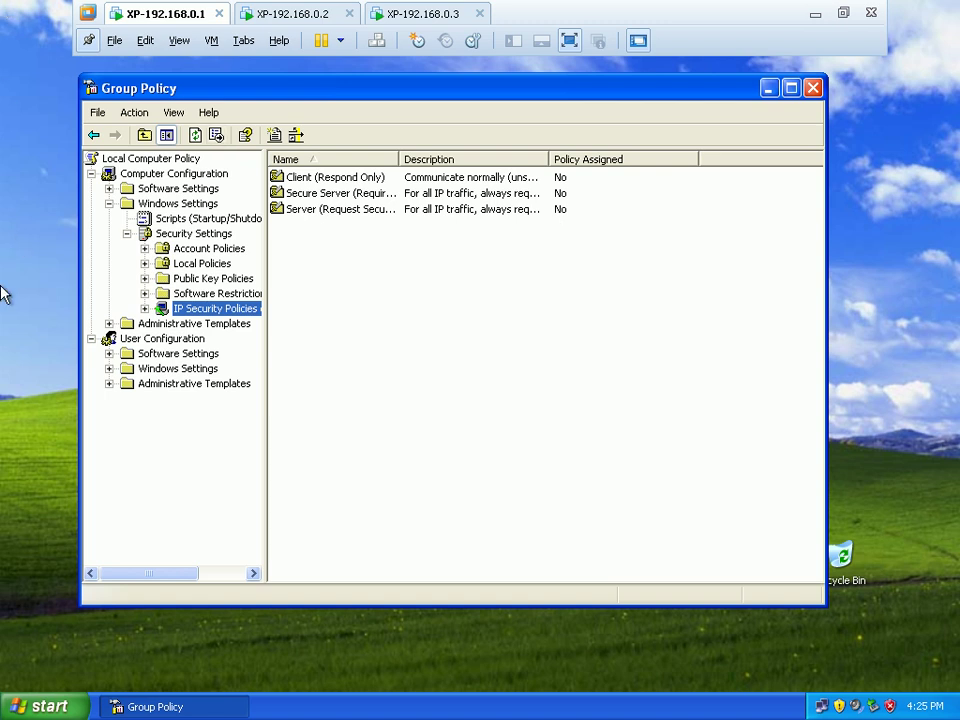
Start a new IP security policy on the local computer and name it block-192.168.0.2
right_click(240, 316)
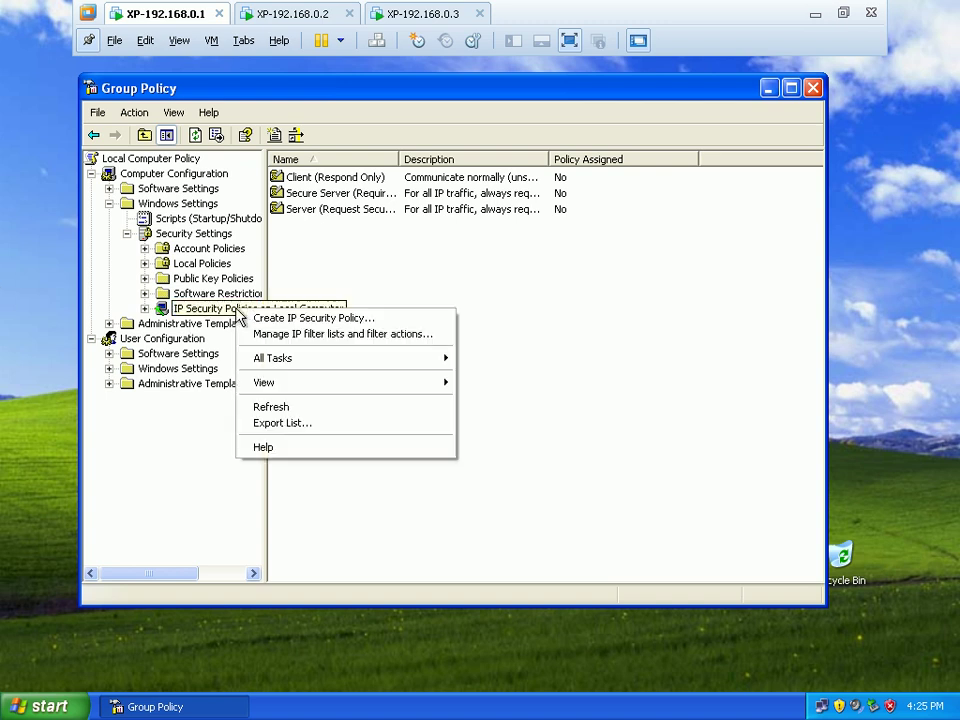
click(262, 320)
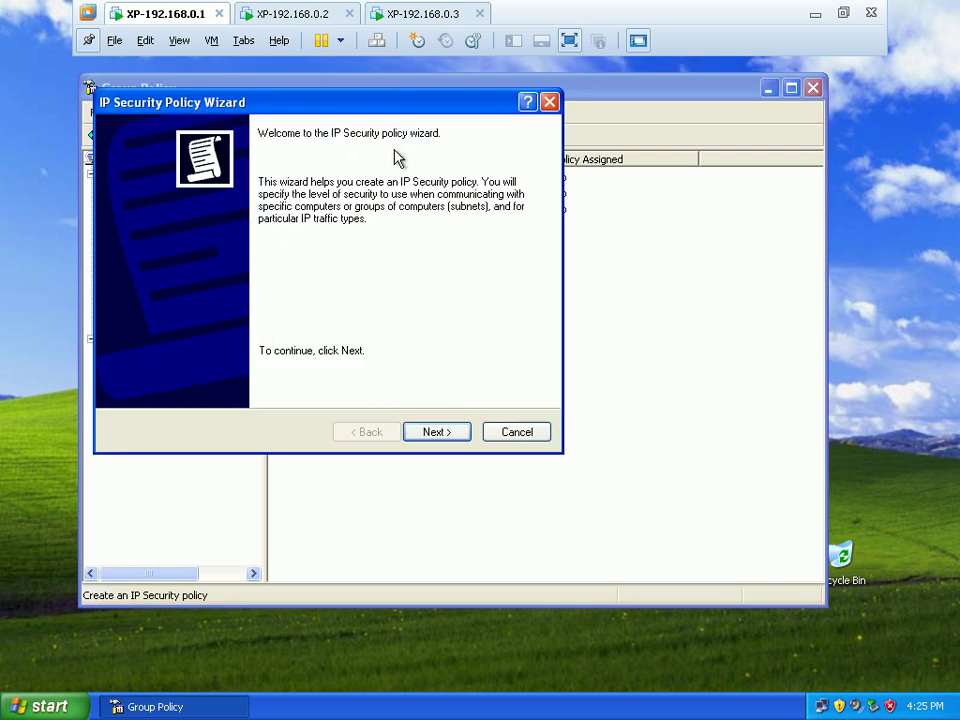
click(437, 432)
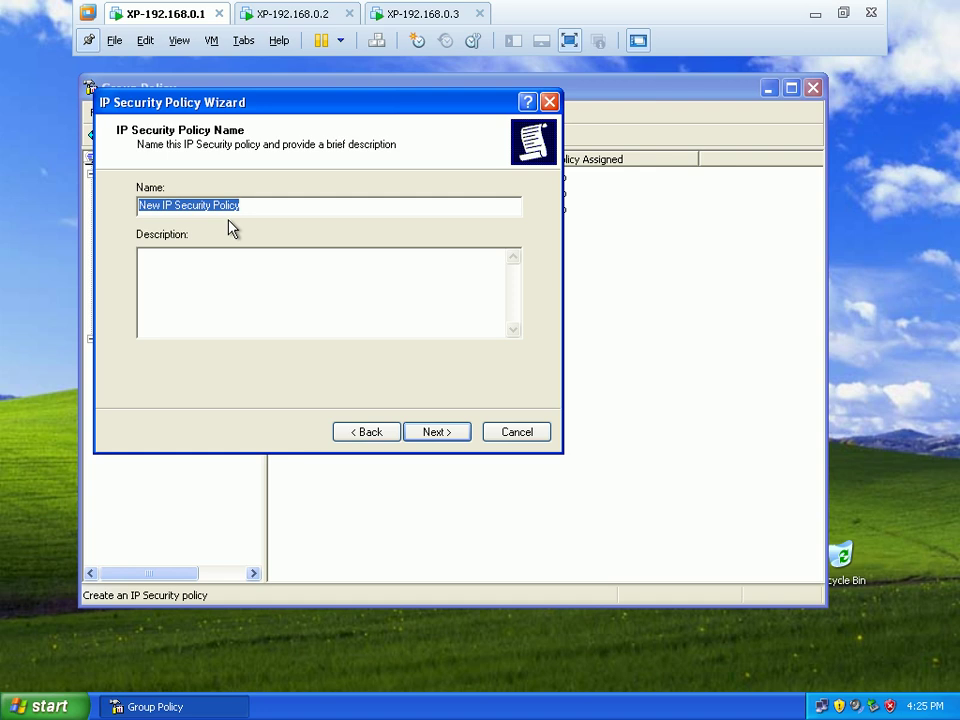
text(blo)
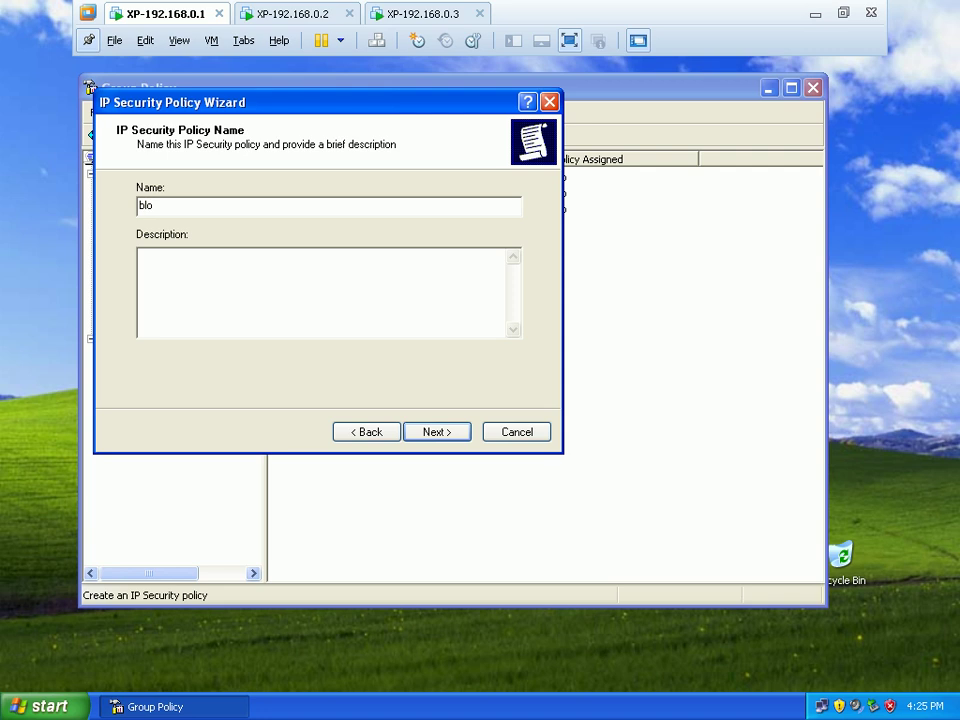
text(ck-192.168.0.2)
click(439, 432)
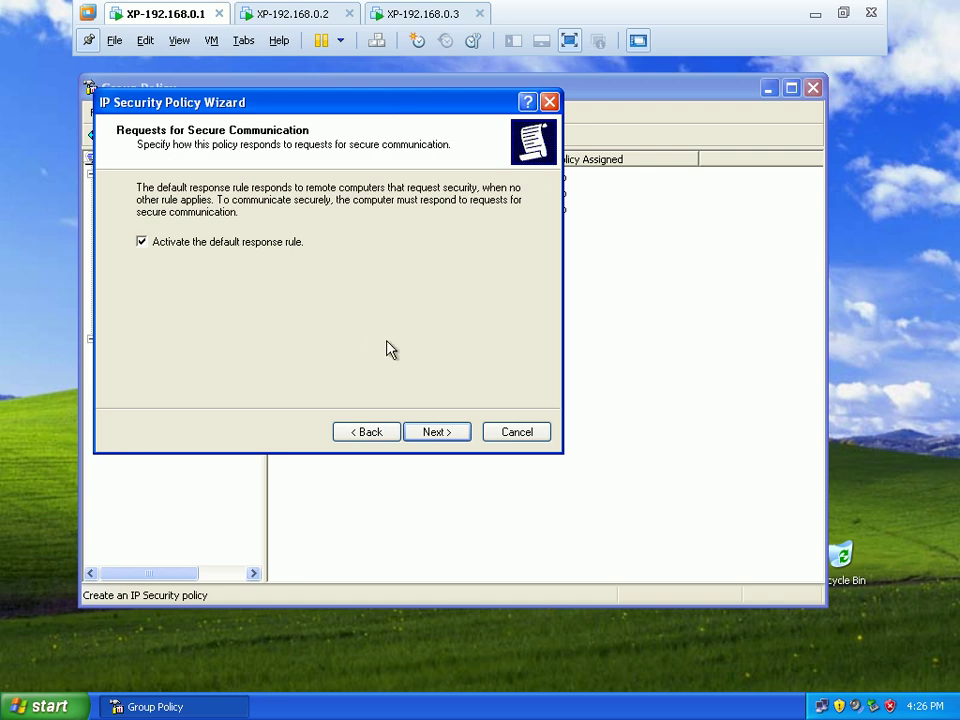
Deactivate the default response rule for the new policy and finish the wizard with Edit properties enabled
click(431, 433)
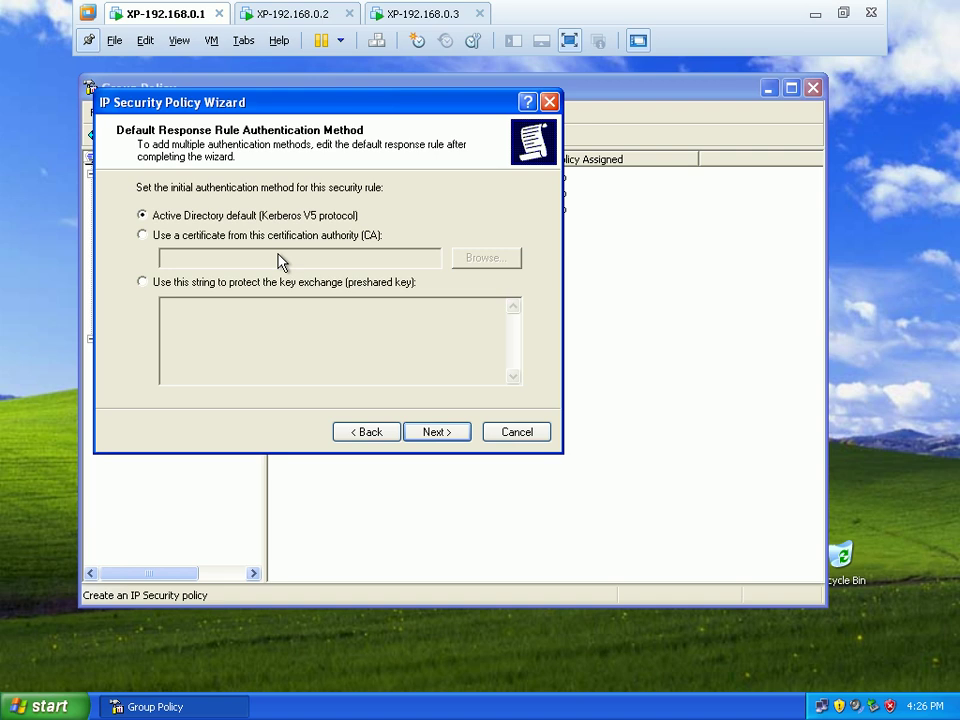
click(377, 441)
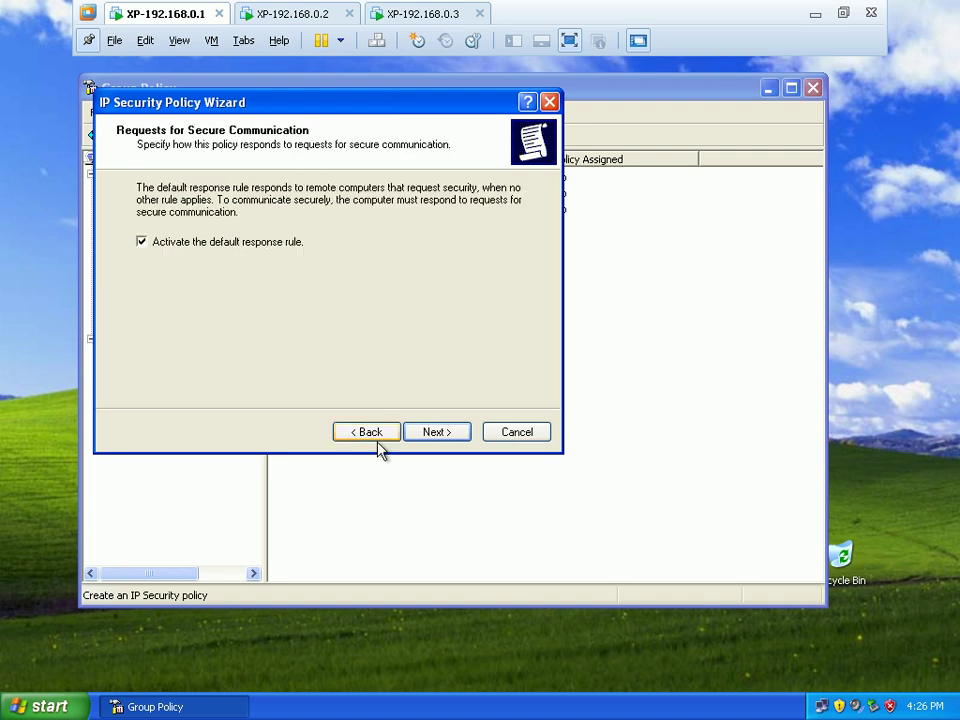
click(145, 247)
click(421, 432)
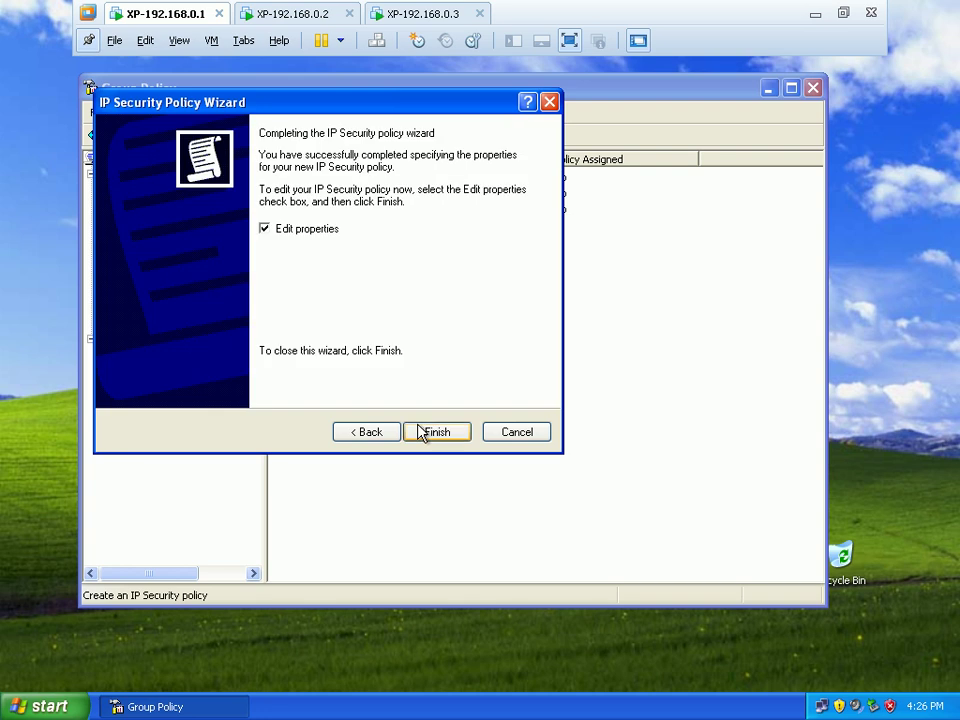
click(436, 432)
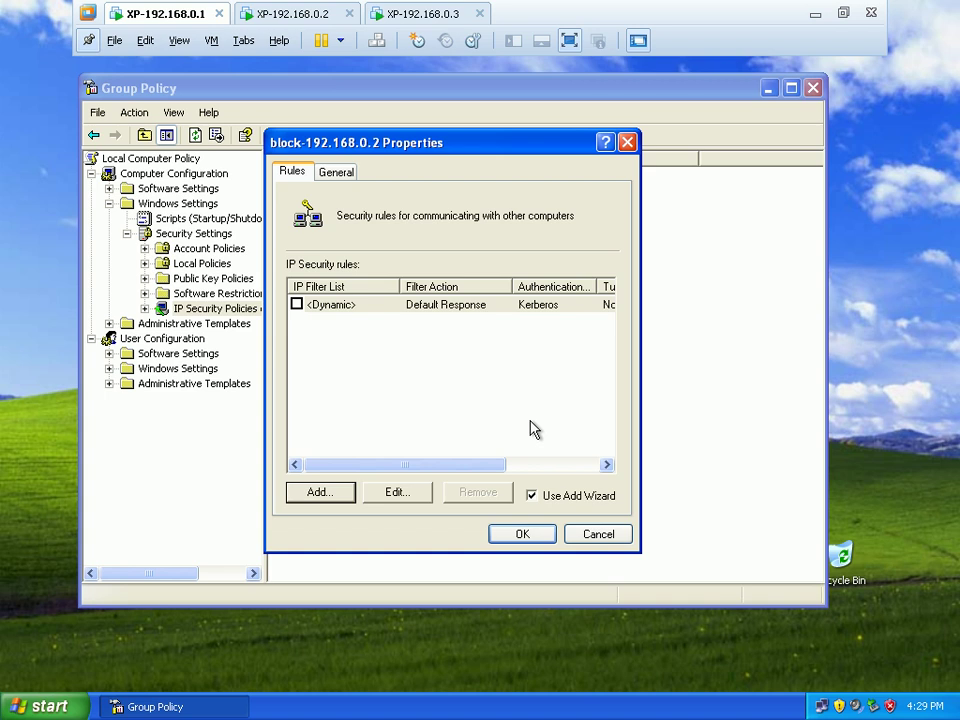
Add a new rule without the Add Wizard and start a new IP filter list named block-192.168.0.2
click(539, 496)
click(324, 498)
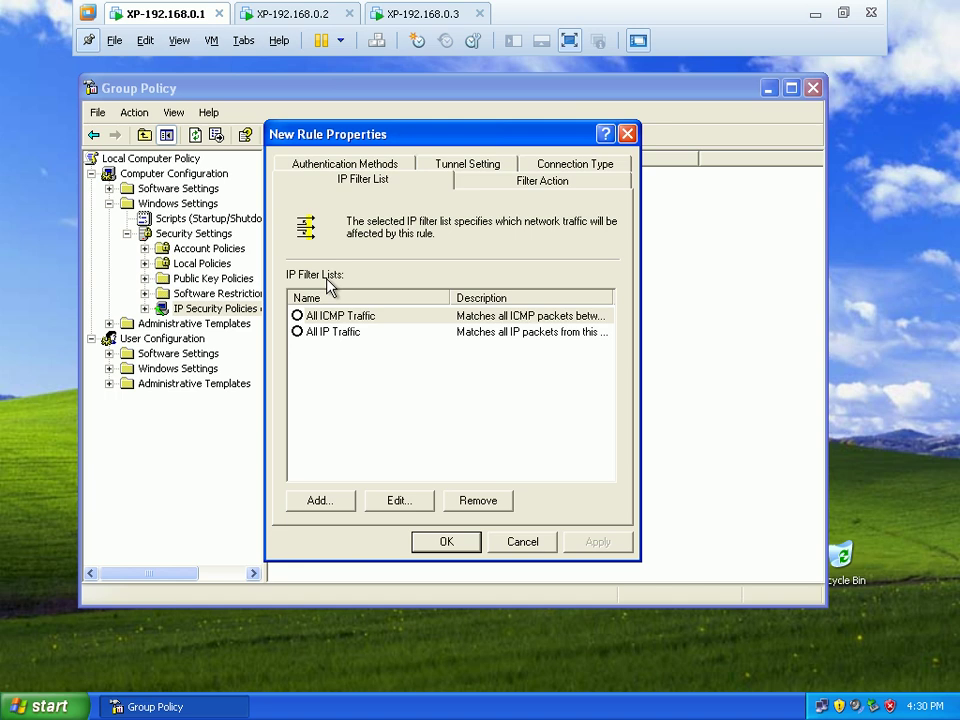
click(318, 501)
drag(325, 266, 248, 272)
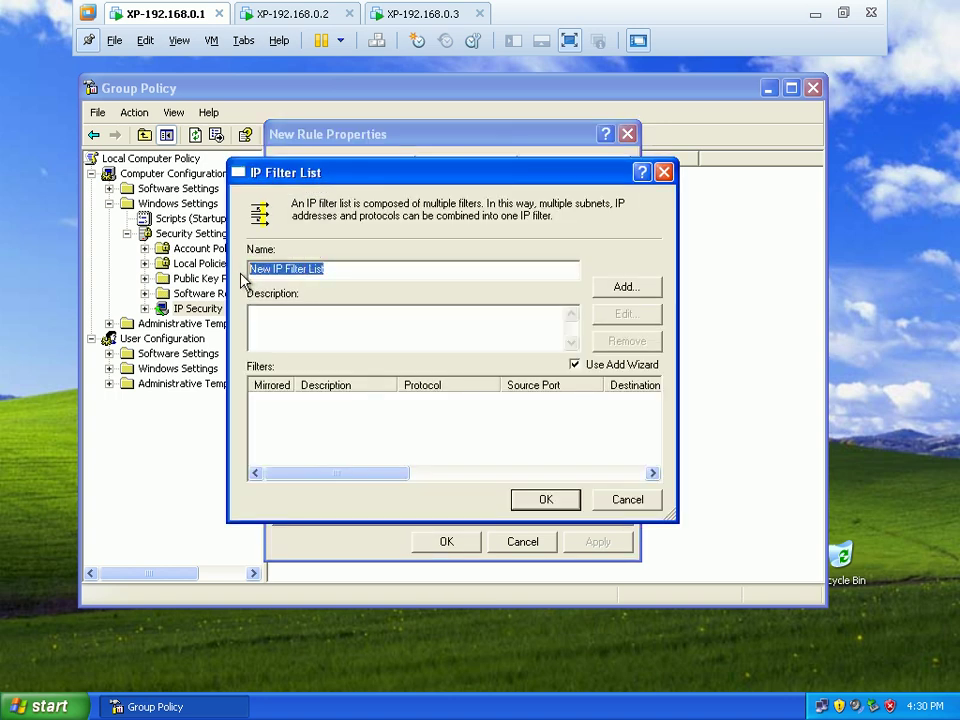
text(blo)
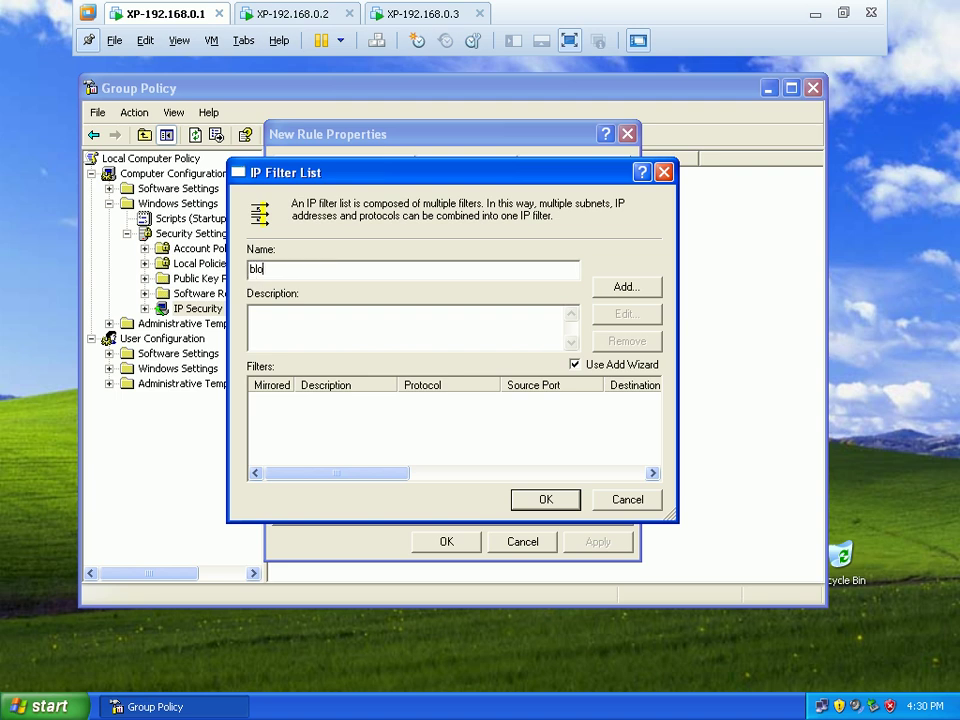
text(ck-192.168.0.2)
Add a non-mirrored filter without the wizard, from My IP Address to the specific IP address 192.168.0.2
click(627, 287)
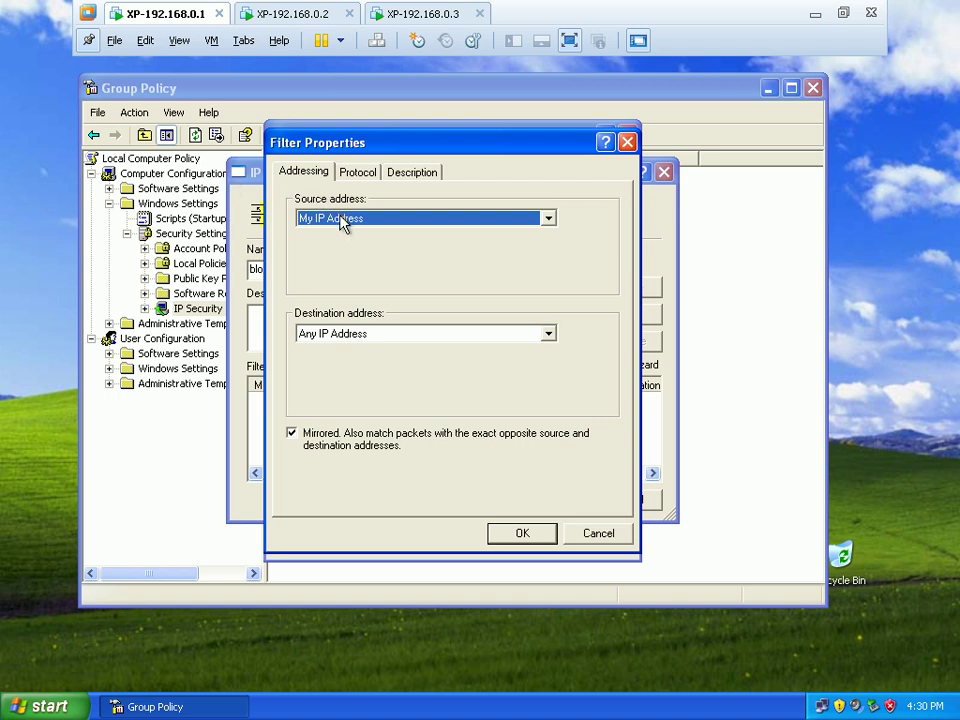
click(366, 336)
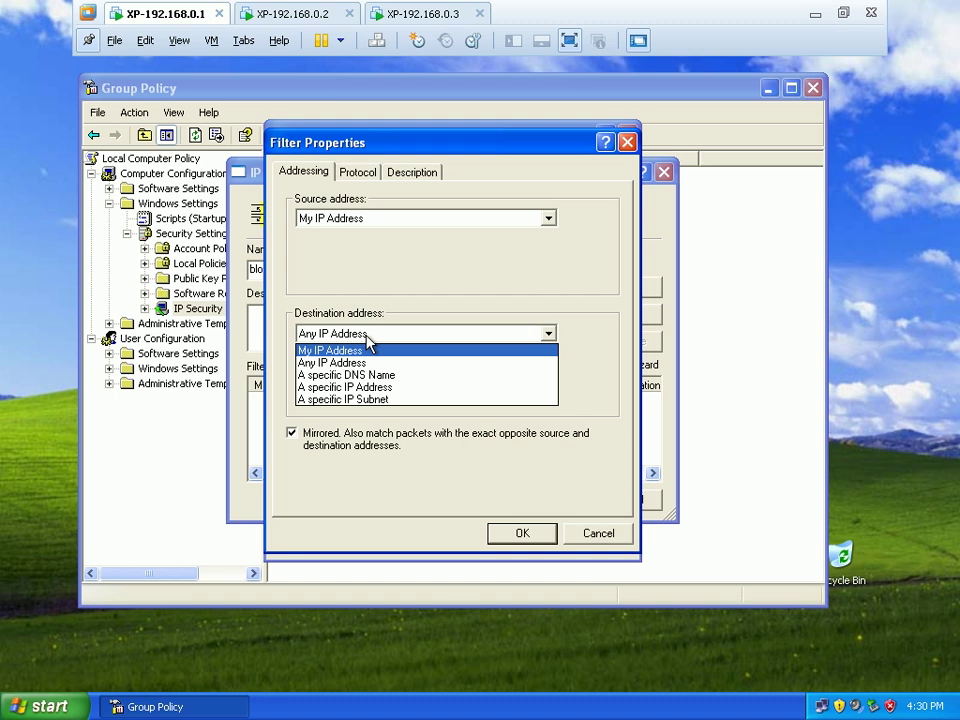
click(376, 391)
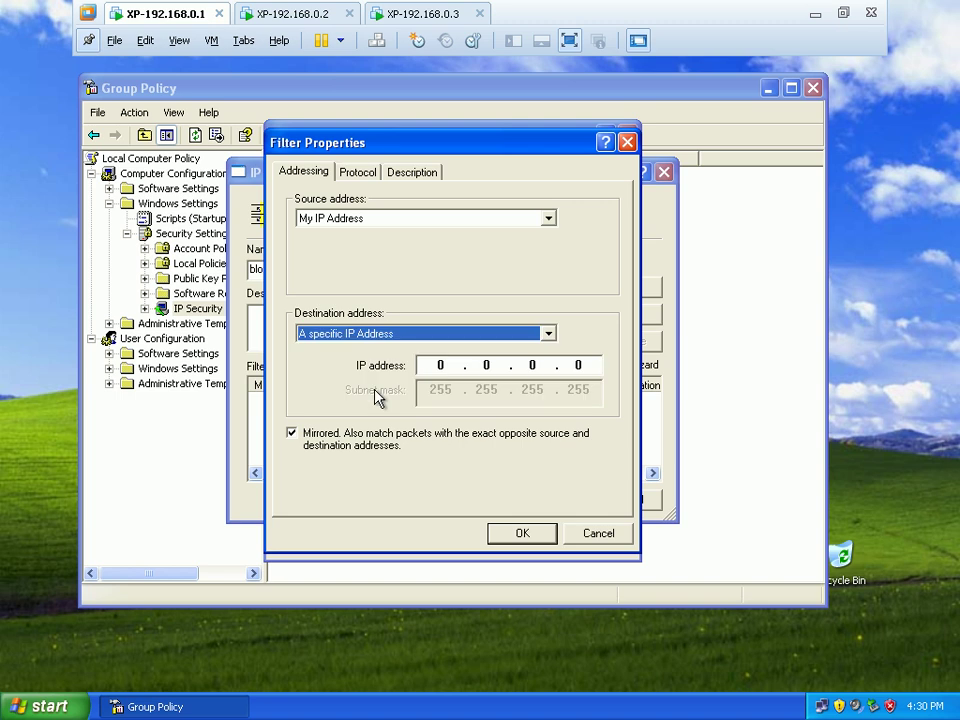
click(438, 366)
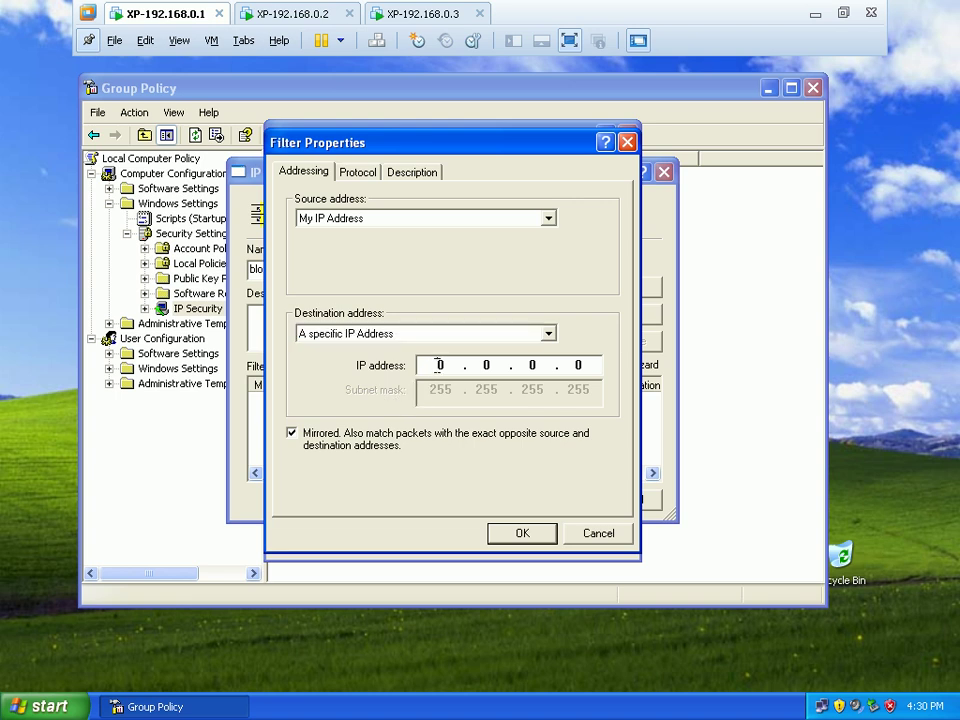
text(190 . 168 . 0 . 2)
click(304, 447)
click(454, 364)
key(BackSpace)
text(2)
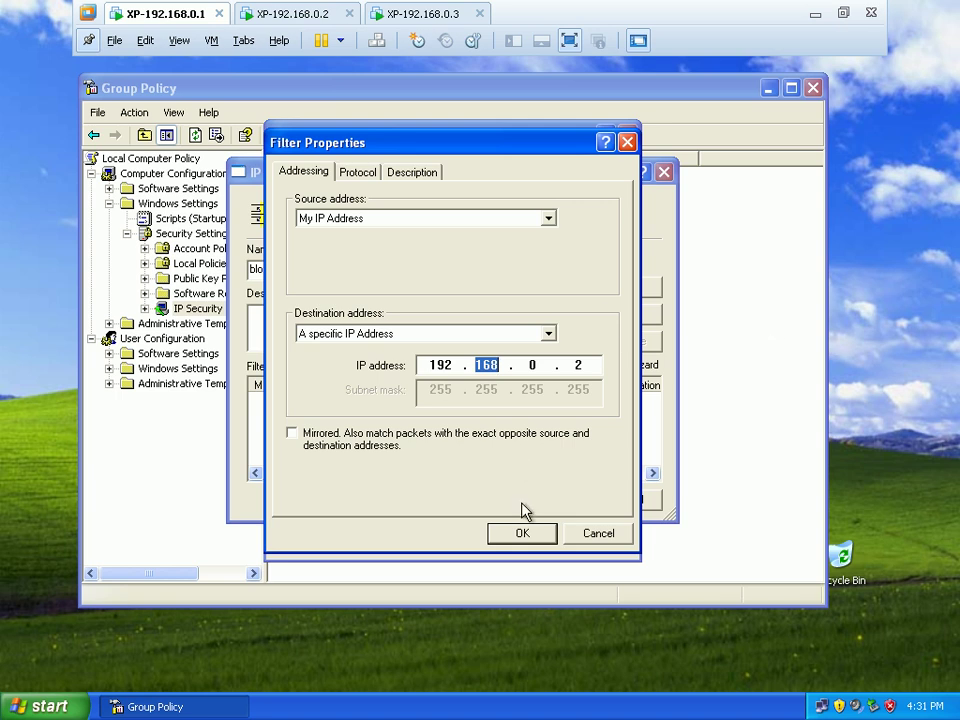
click(522, 532)
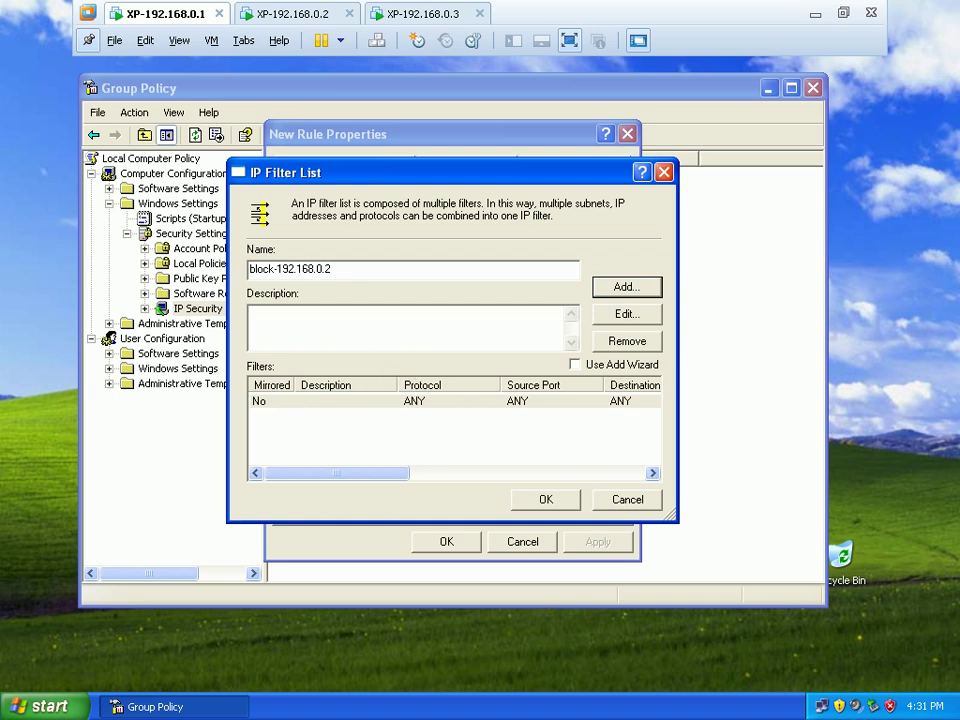
Save the filter list and choose block-192.168.0.2 as the new rule's IP filter list
mouse_move(399, 484)
mouse_down()
mouse_move(604, 478)
mouse_move(613, 439)
mouse_move(568, 482)
mouse_move(401, 495)
mouse_up()
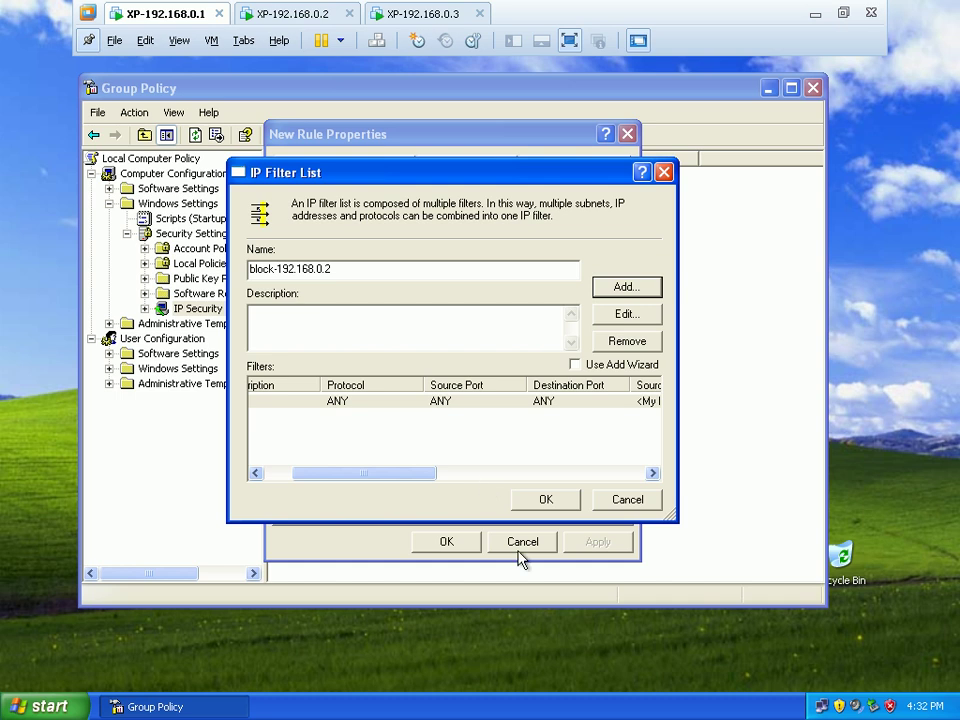
click(545, 498)
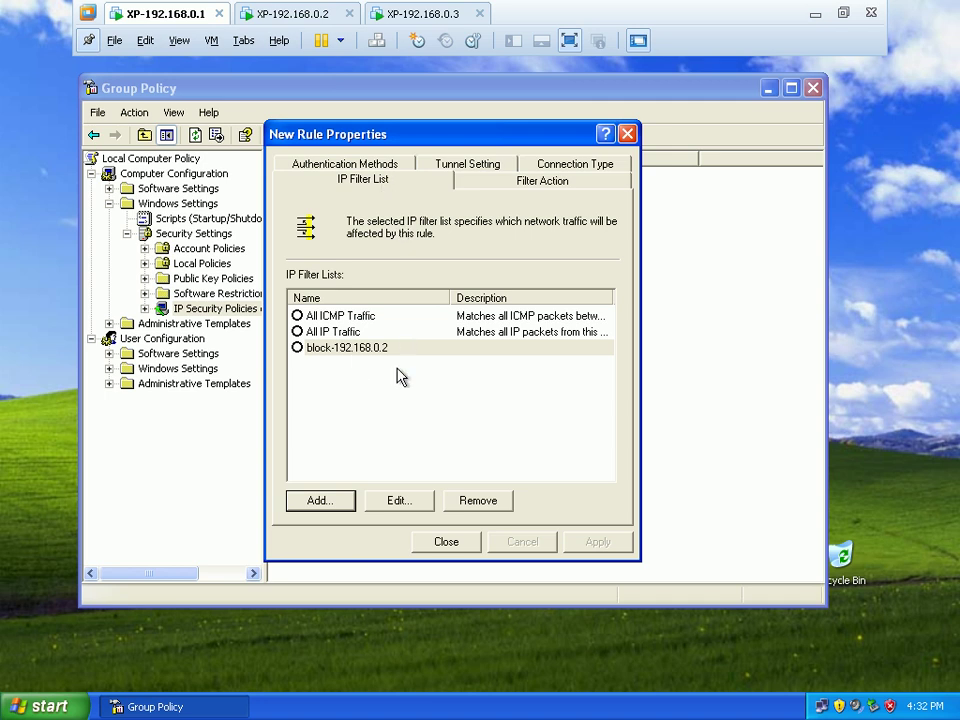
click(362, 360)
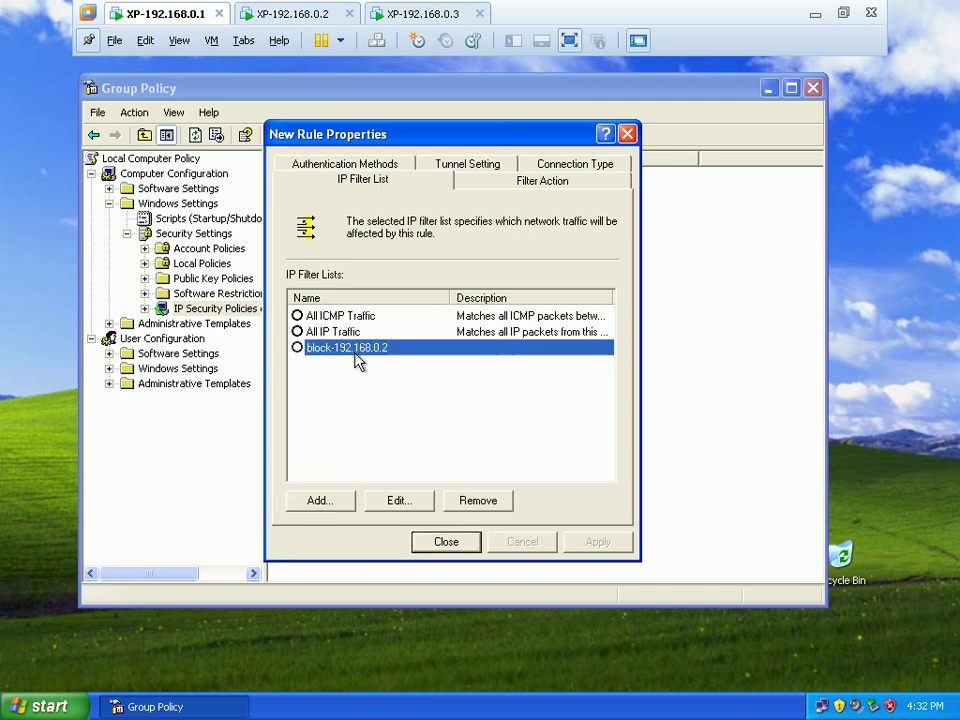
click(546, 186)
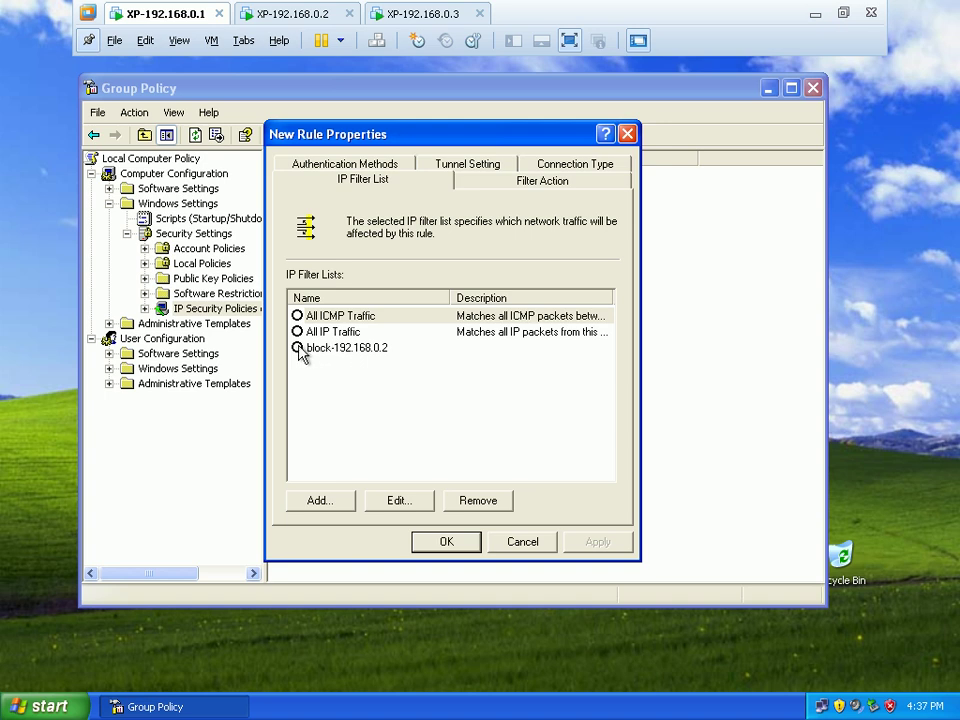
click(297, 348)
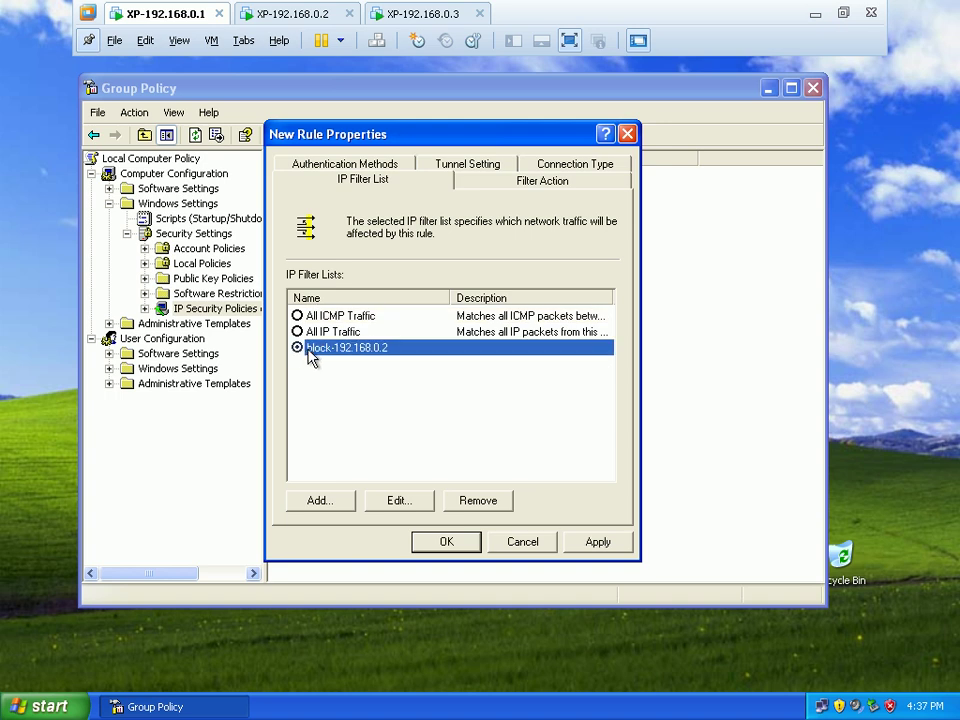
Add a new filter action without the Add Wizard and set its security method to Block
click(559, 186)
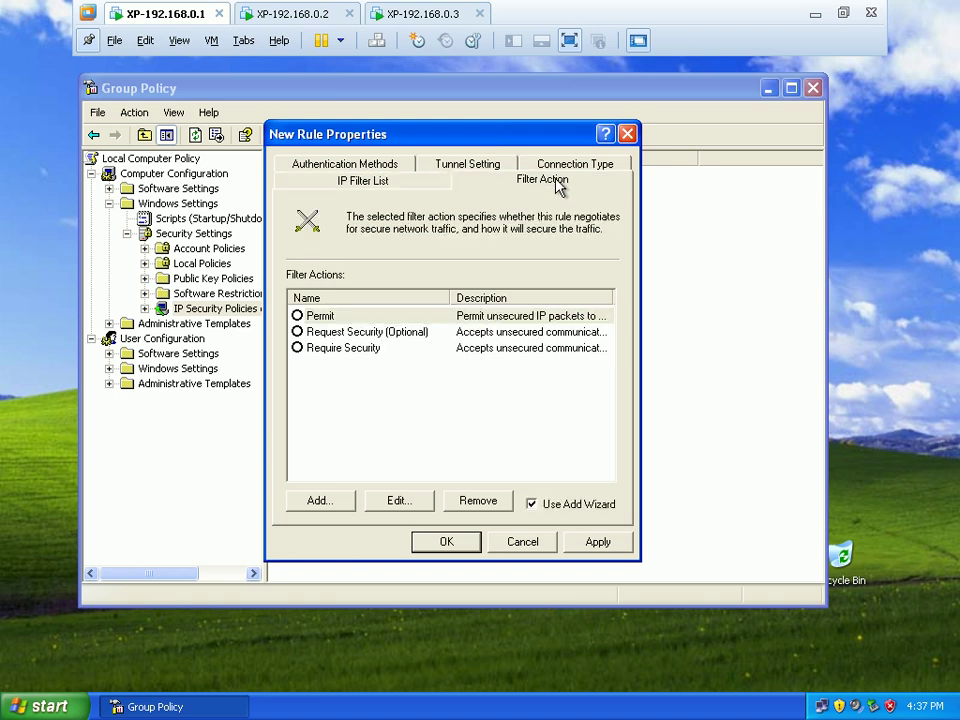
click(532, 505)
click(345, 503)
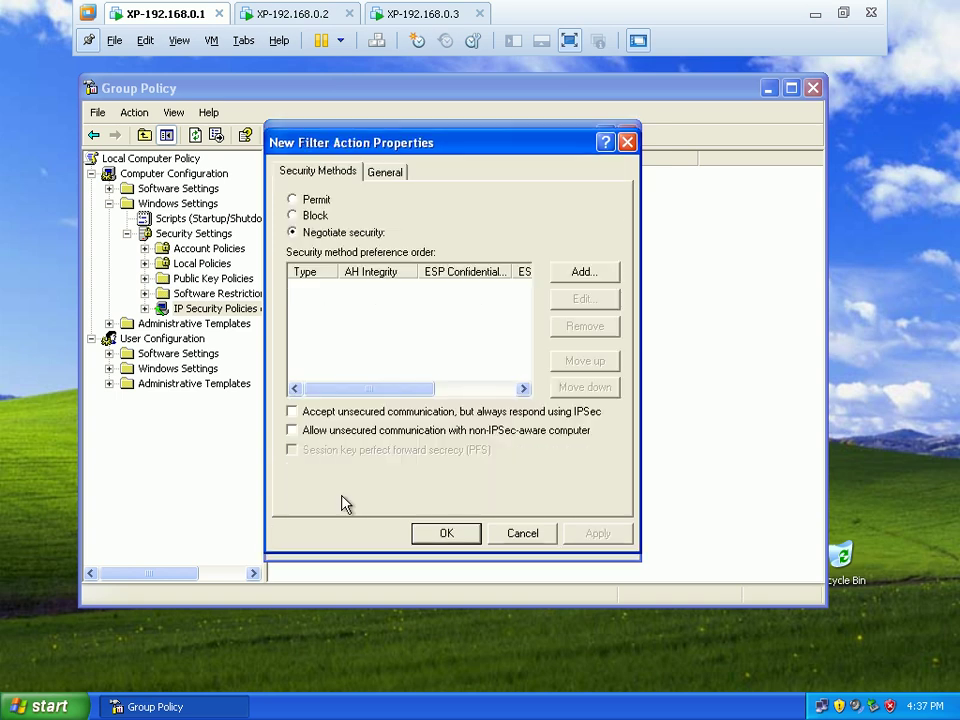
click(315, 216)
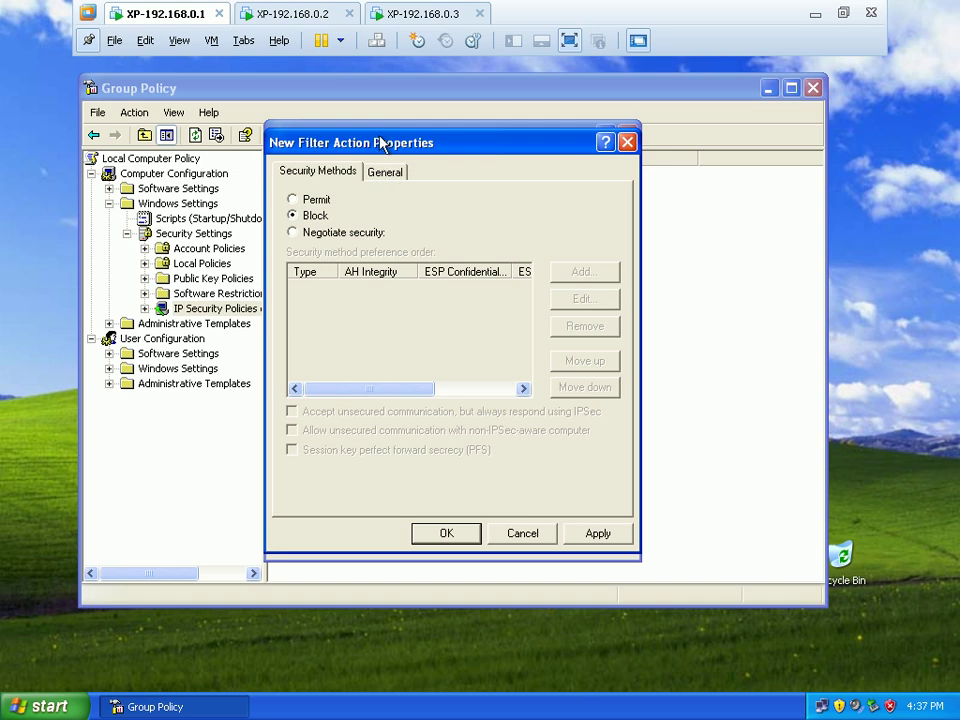
Name the new filter action block-192.168.0.2 and save it
click(398, 178)
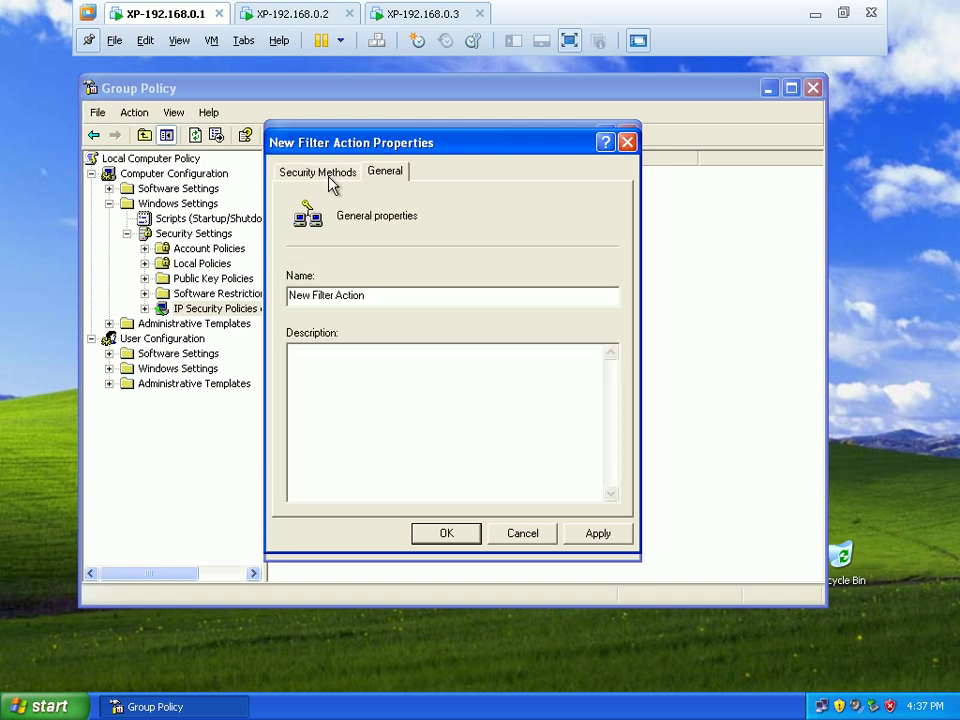
click(377, 300)
drag(368, 297, 274, 282)
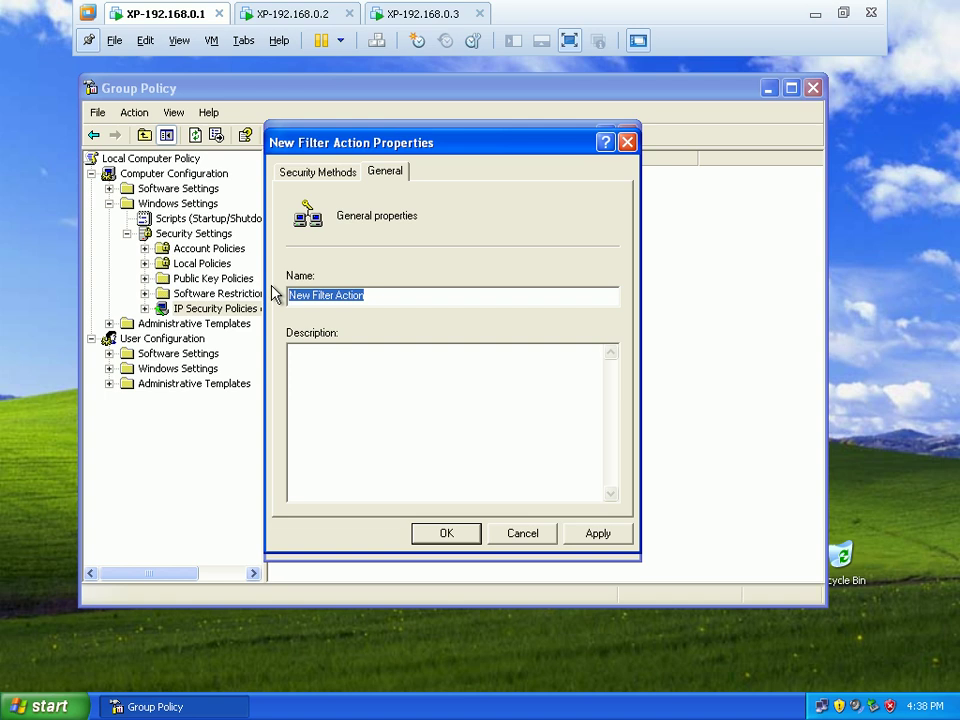
text(block)
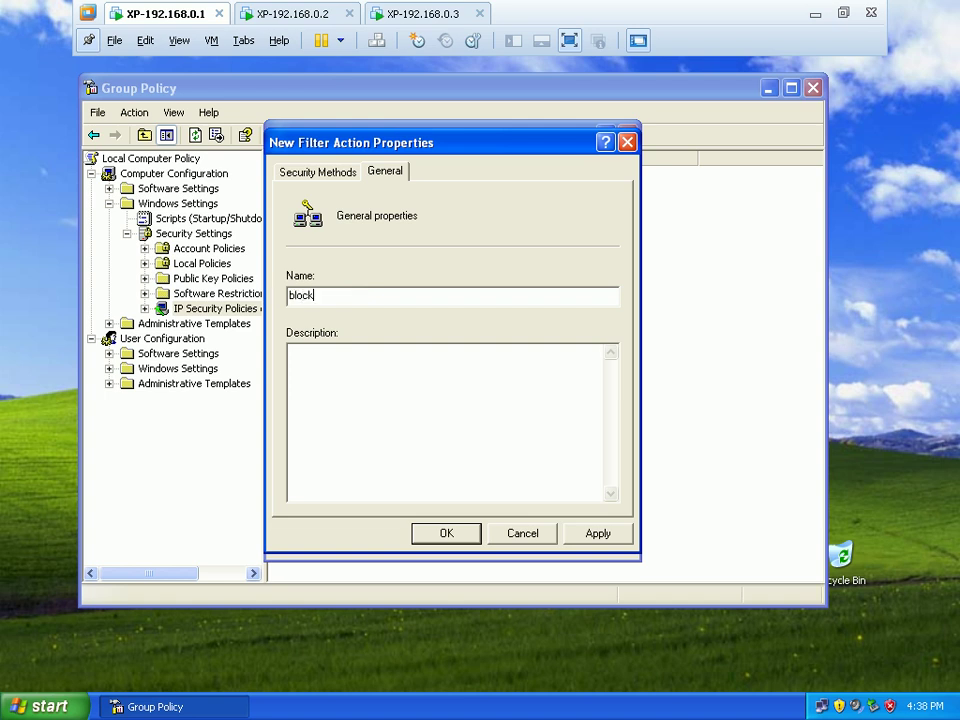
text(-192.168.0)
text(.1)
key(BackSpace)
text(2)
click(446, 539)
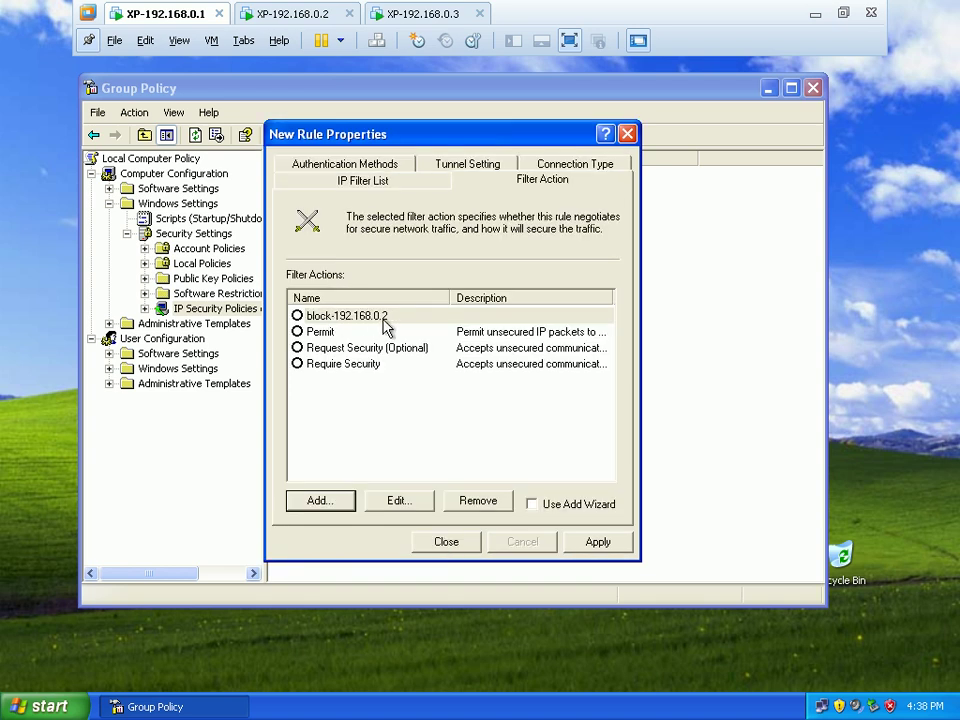
Choose block-192.168.0.2 as the rule's filter action, apply it and confirm the rule
click(297, 316)
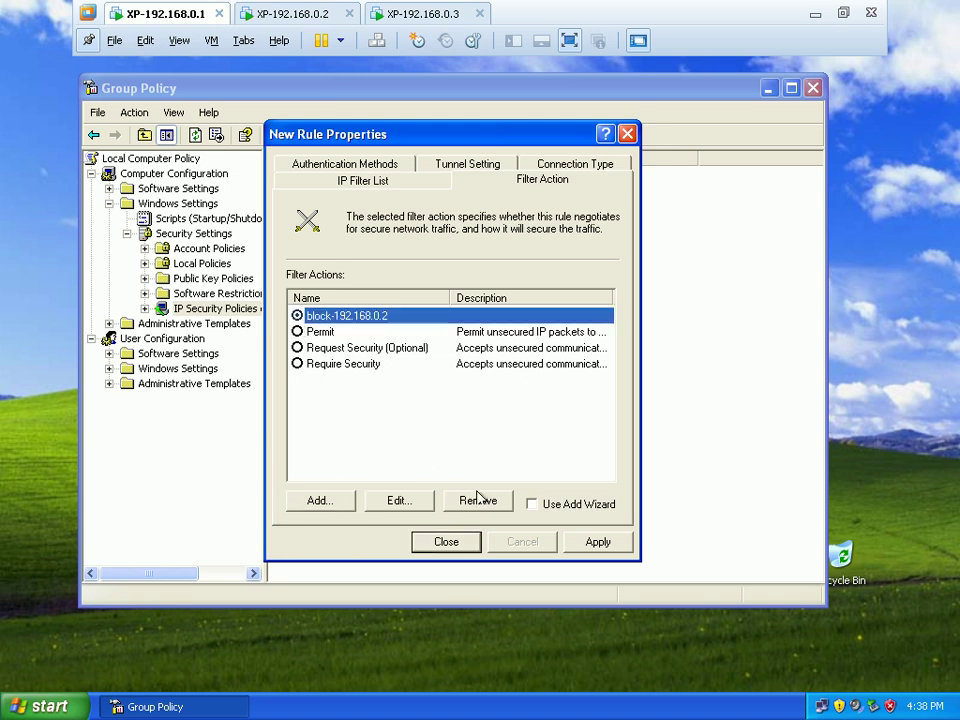
click(584, 548)
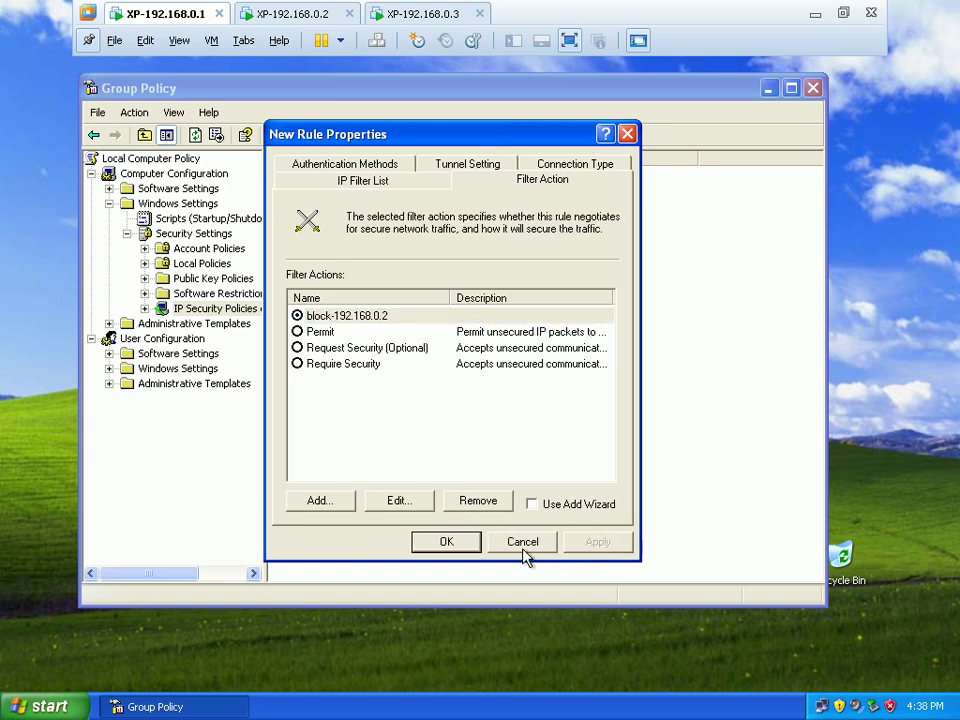
click(447, 542)
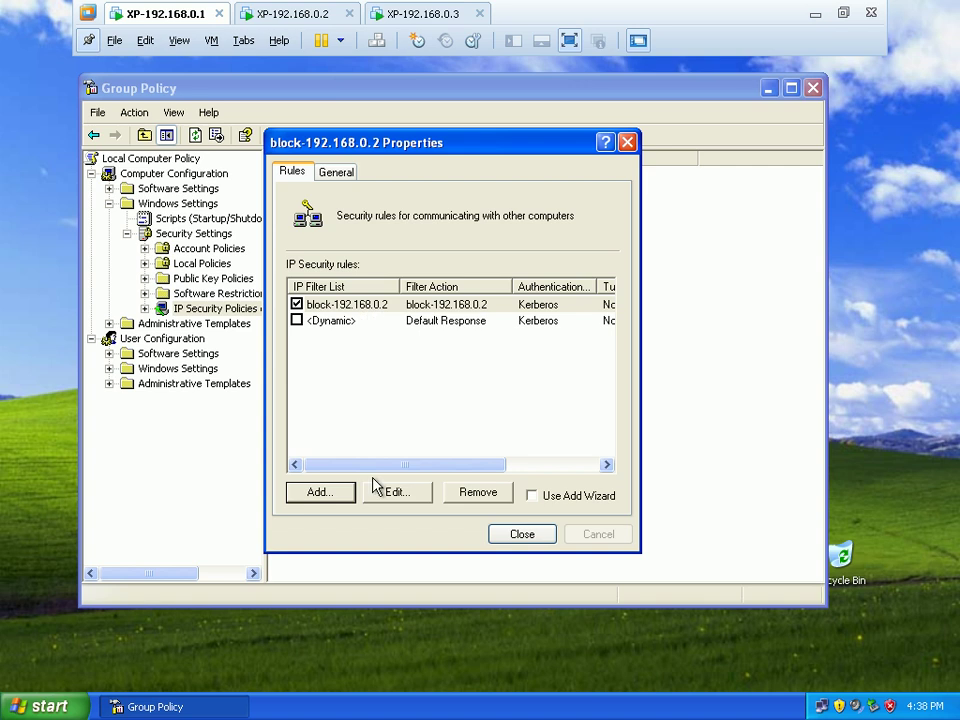
Review the block-192.168.0.2 rule's filter list, filter action and security method, and return to the policy's rules
drag(368, 467, 310, 460)
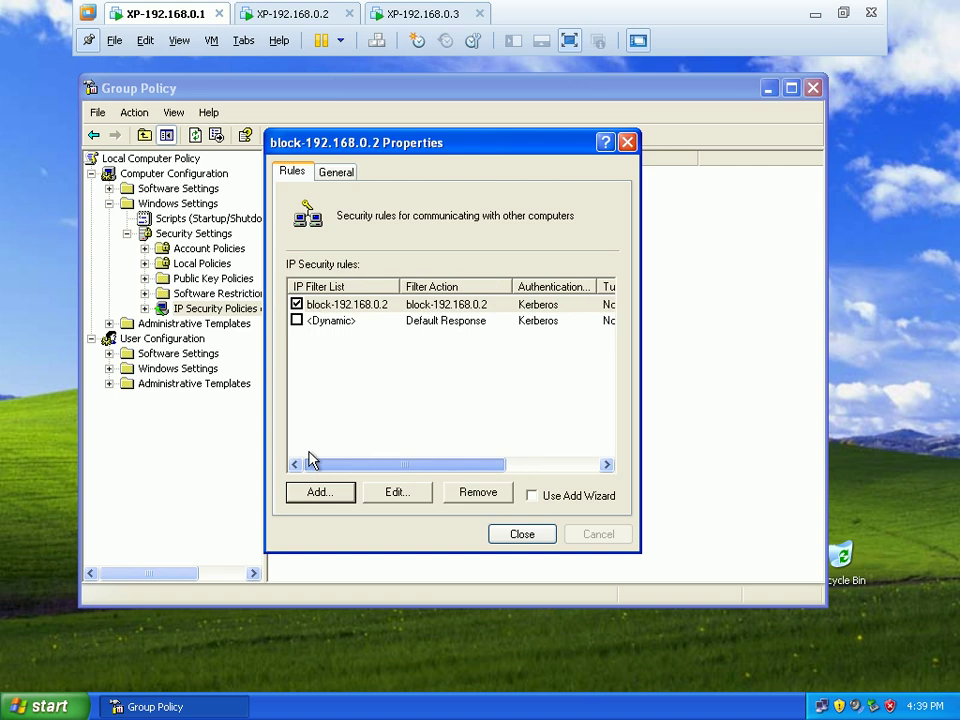
click(384, 309)
double_click(384, 309)
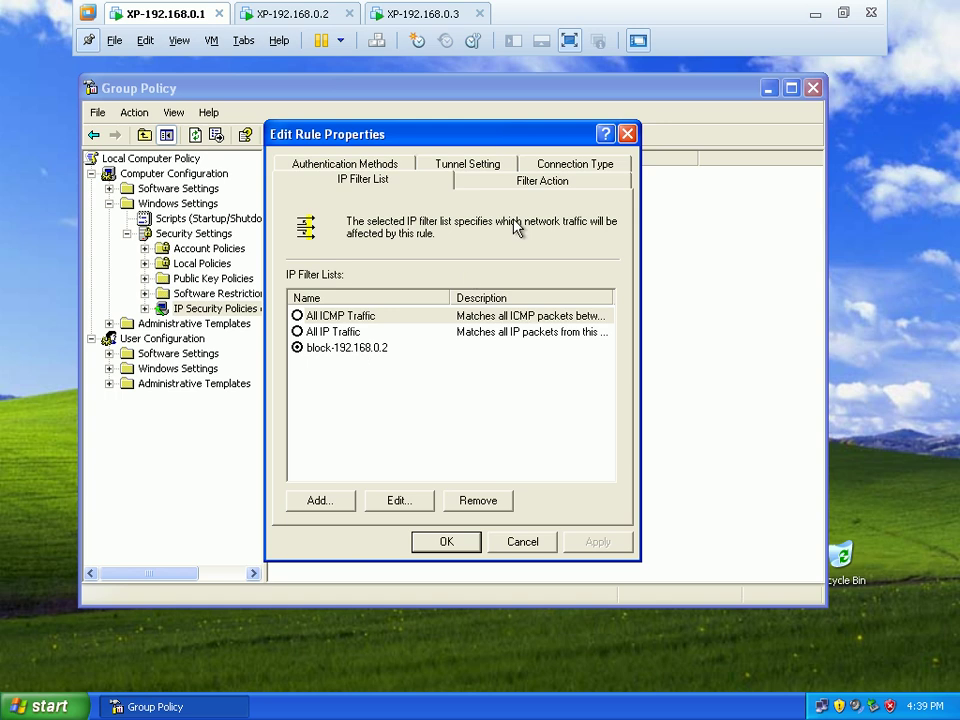
click(527, 187)
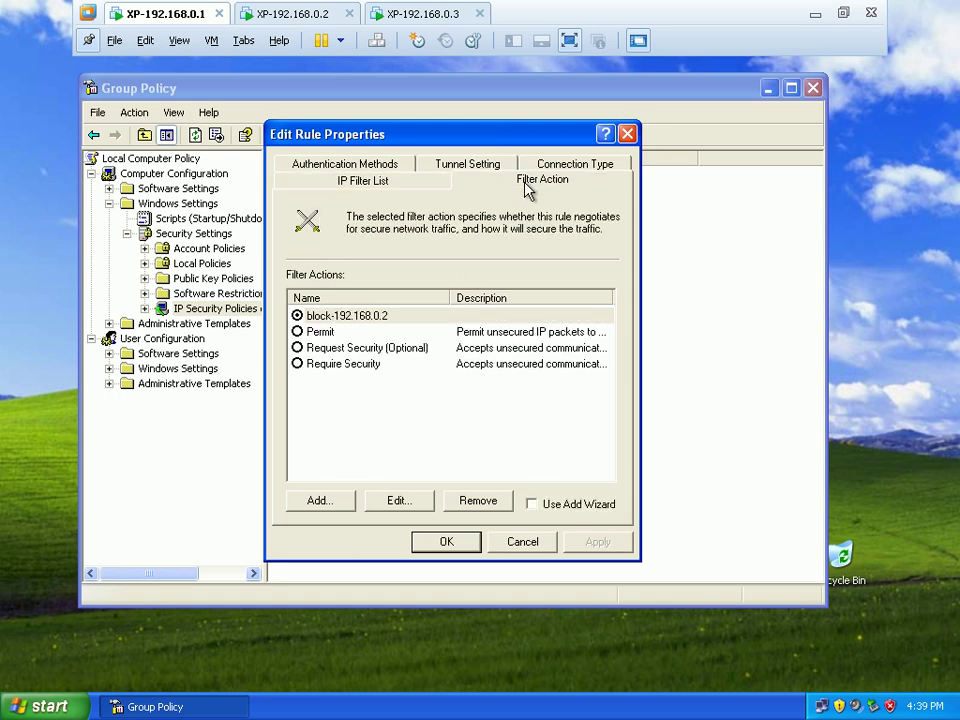
double_click(345, 317)
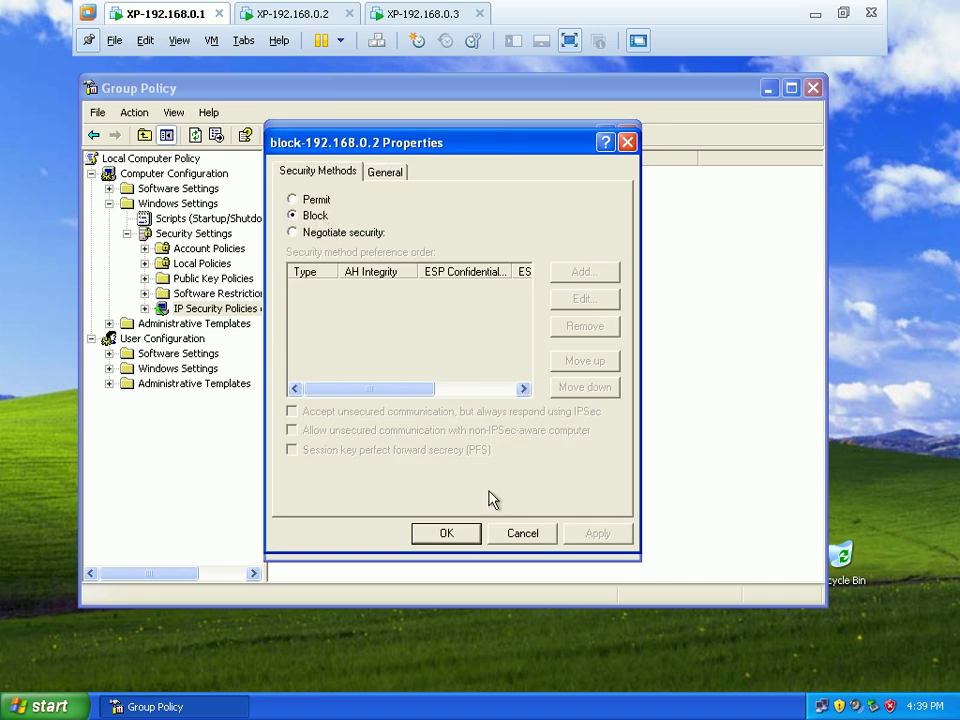
click(455, 538)
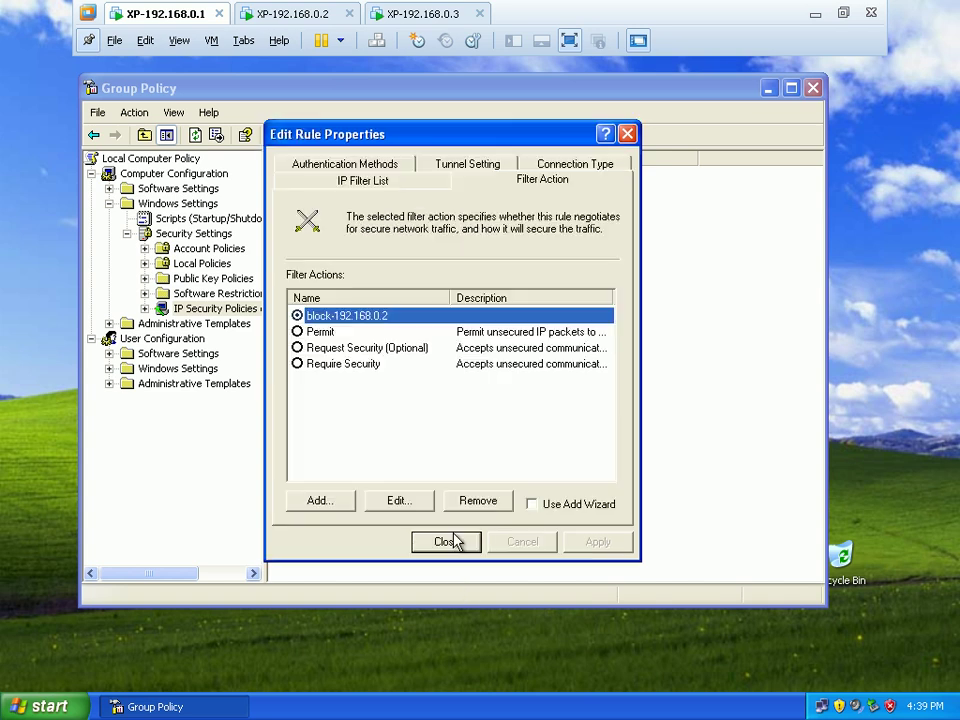
click(453, 545)
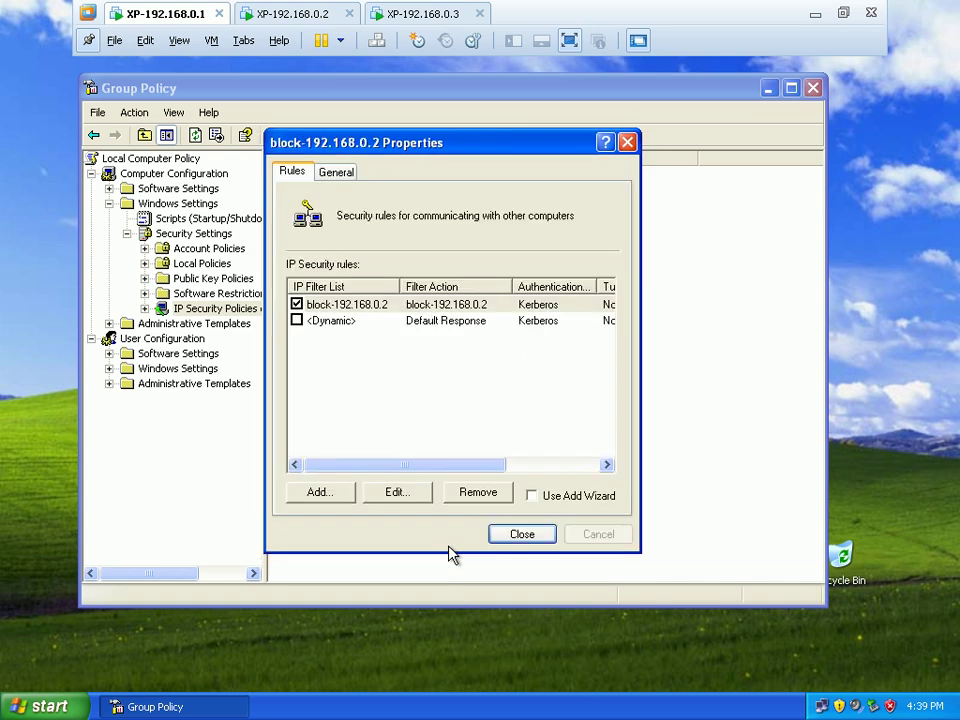
Close the block-192.168.0.2 policy properties and refresh the list of IP security policies
click(508, 541)
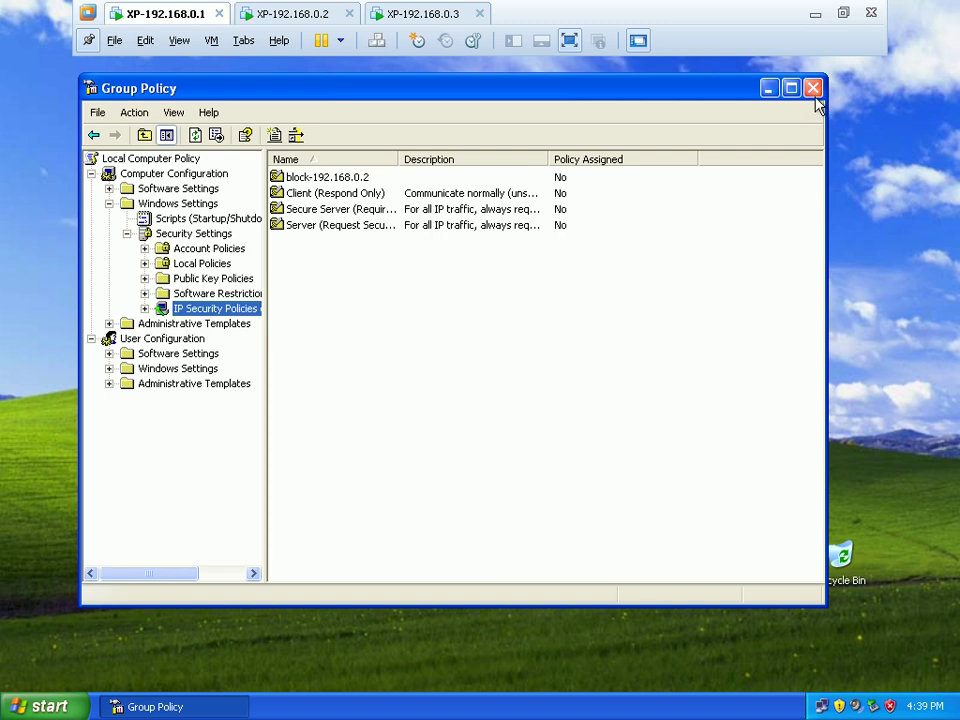
right_click(535, 285)
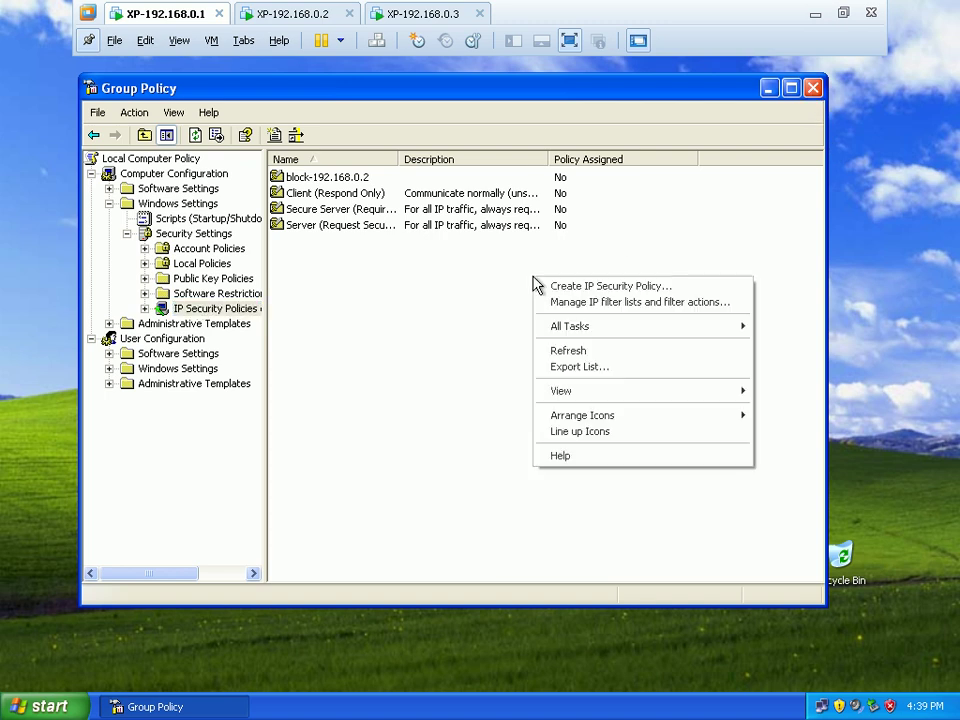
click(589, 350)
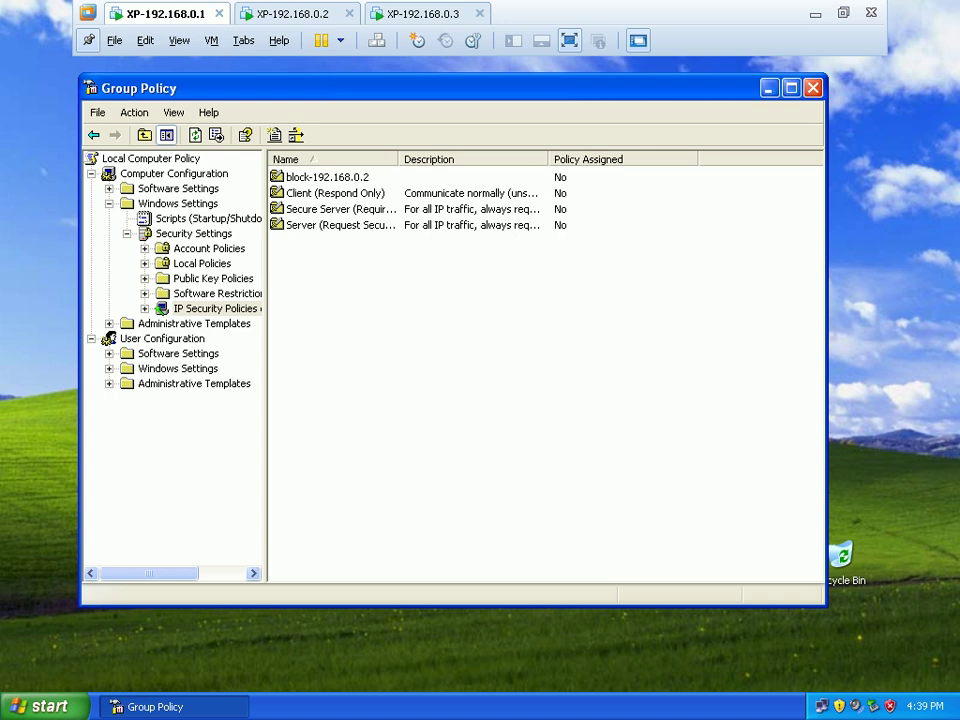
Open a Command Prompt window and arrange it below a shrunken Group Policy window so both are visible
click(45, 706)
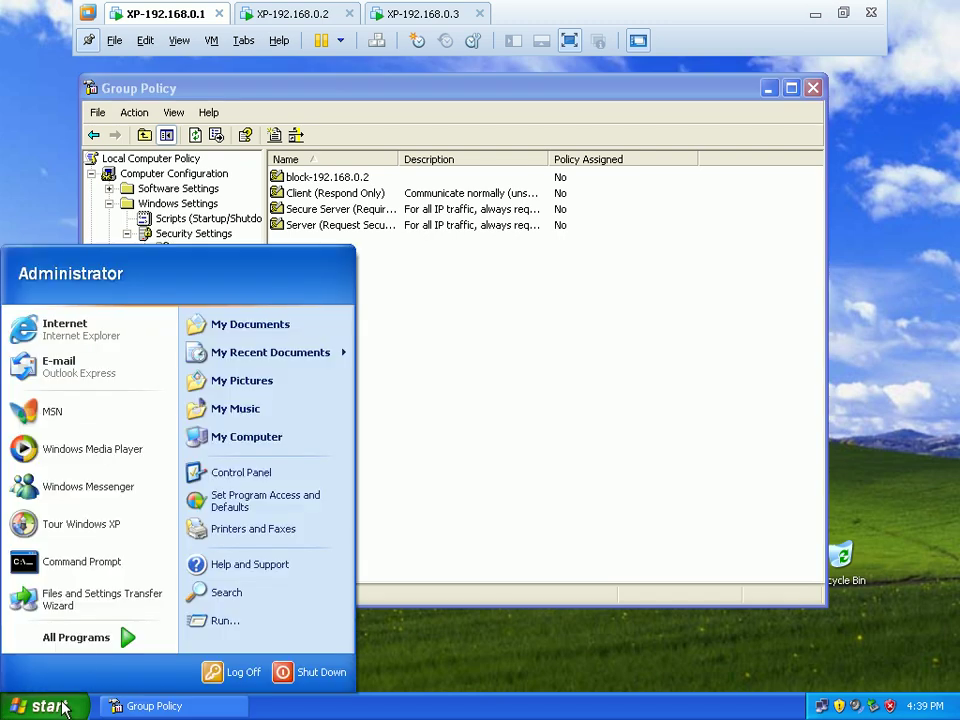
click(90, 562)
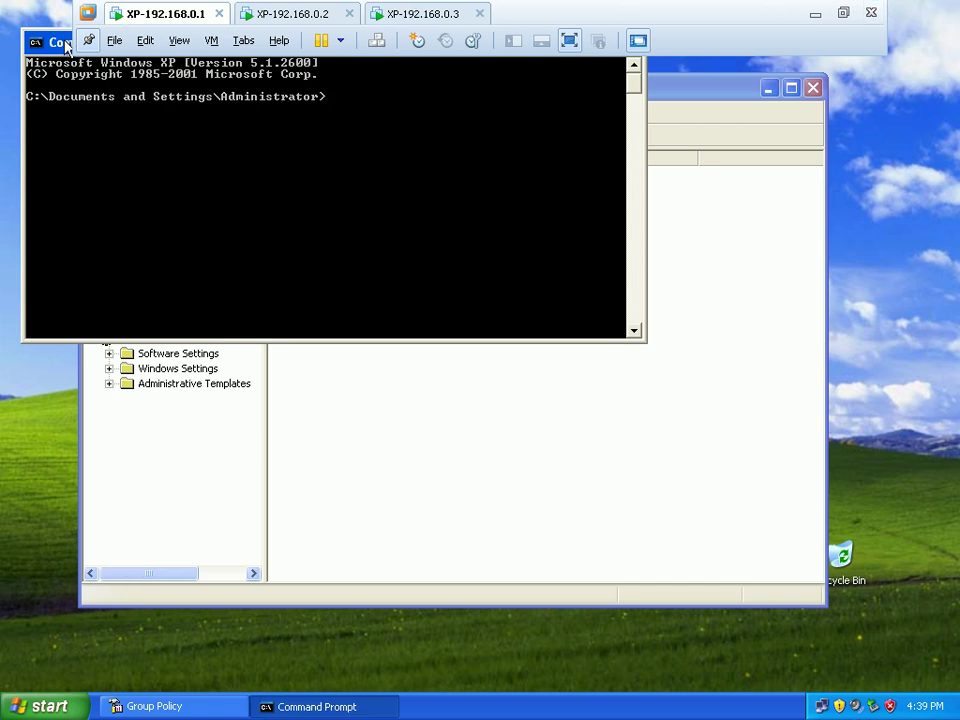
drag(64, 45, 277, 393)
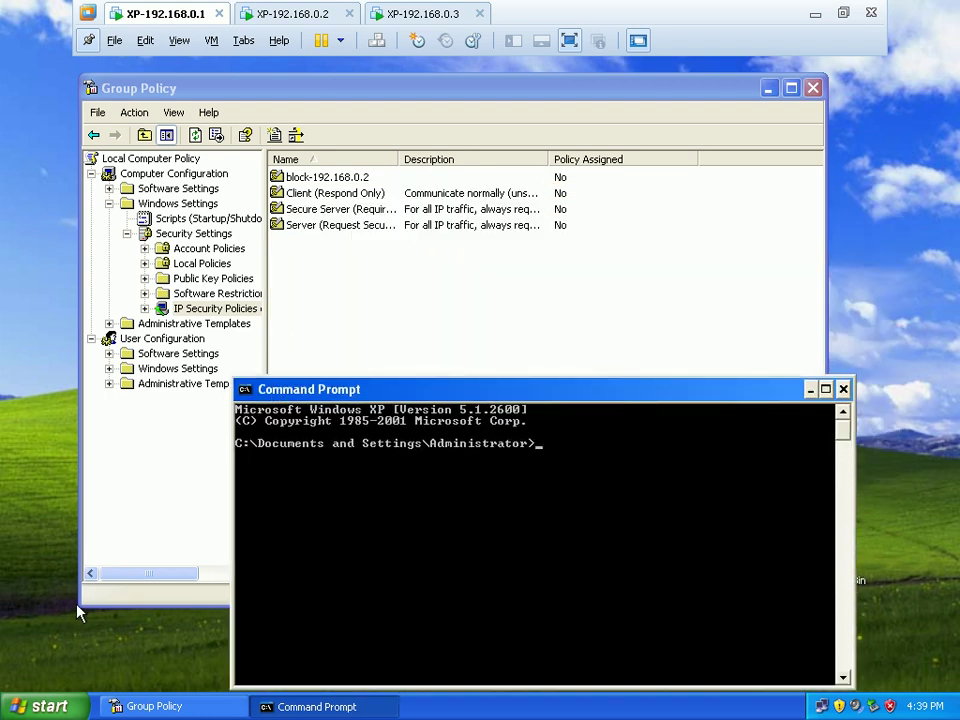
drag(80, 607, 153, 364)
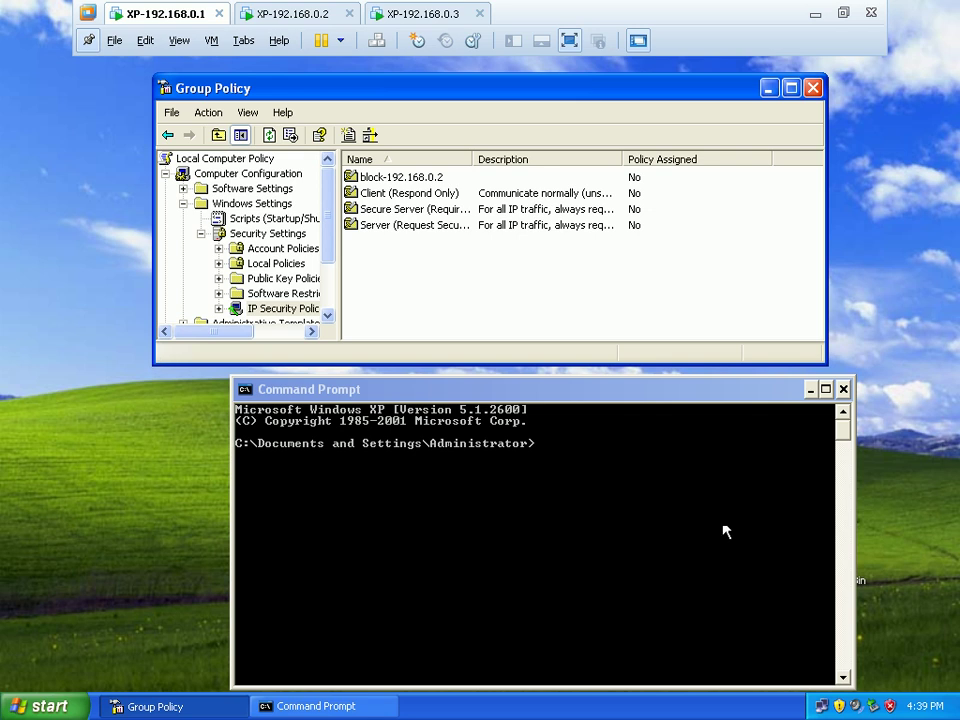
Ping 192.168.0.2 from the Command Prompt to test connectivity while the block policy is unassigned
click(579, 465)
text(ping)
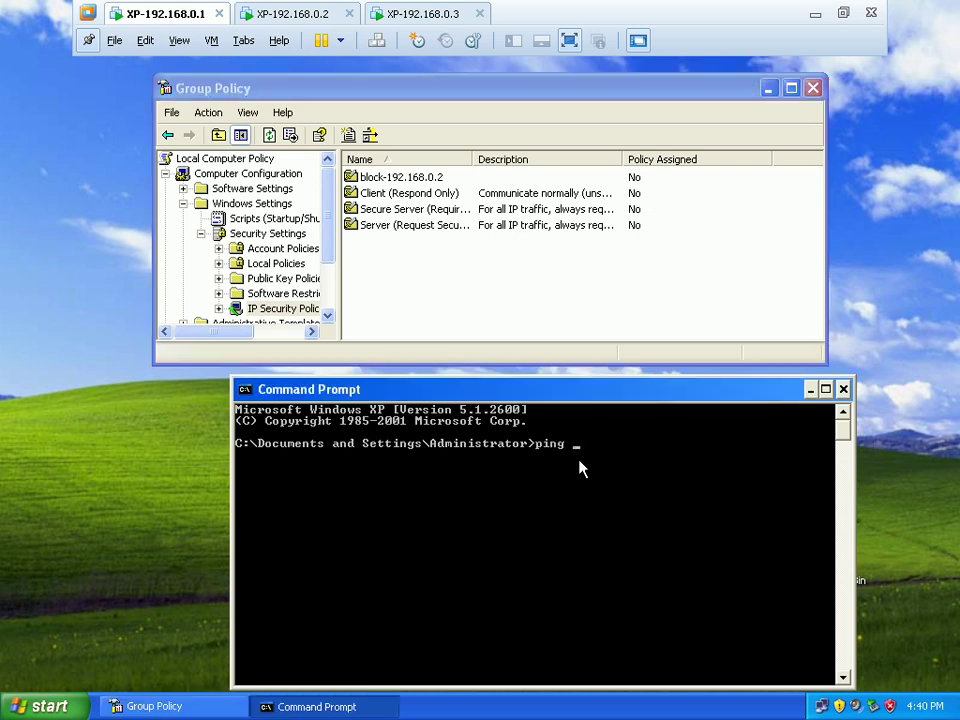
text( 192.168.0.2)
key(Return)
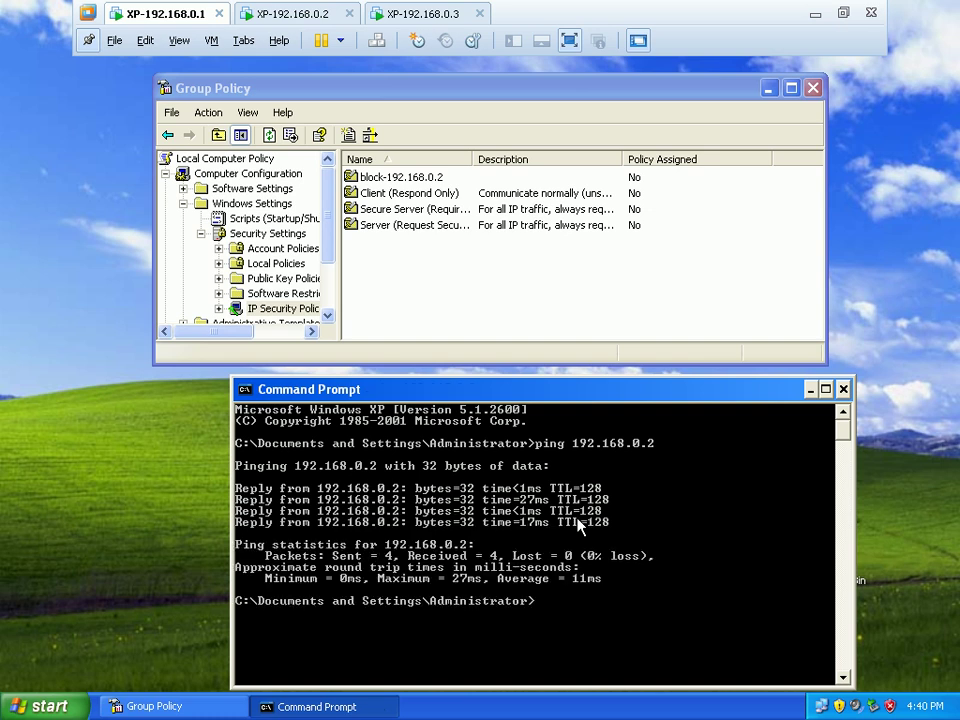
Start a continuous ping to 192.168.0.2 with the -t option and keep its output in view
click(397, 180)
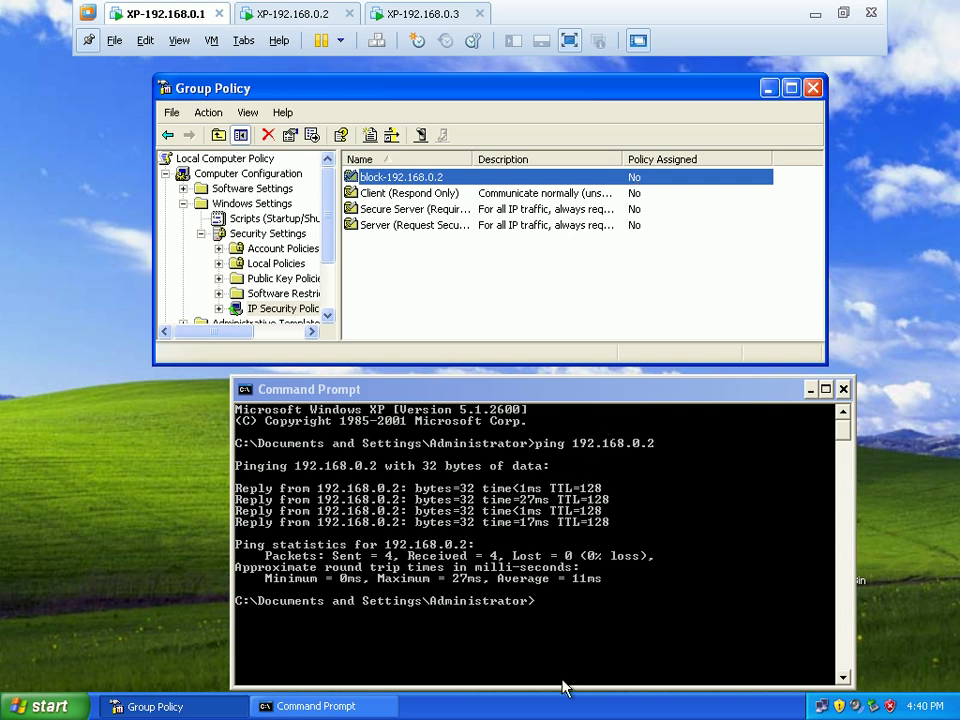
click(578, 637)
key(Up)
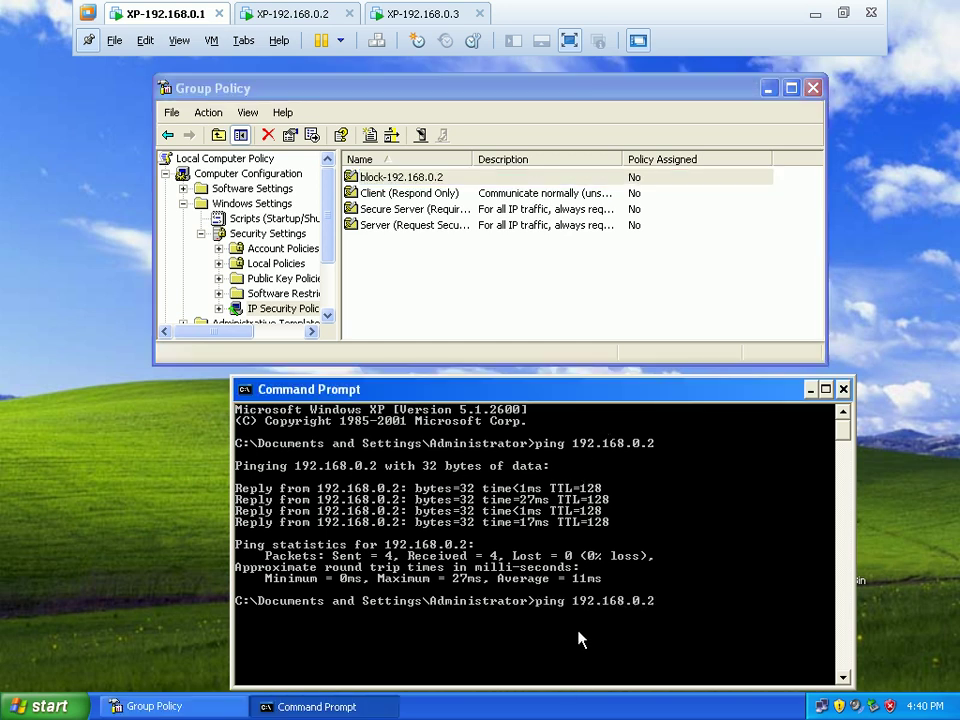
text(-t)
key(Return)
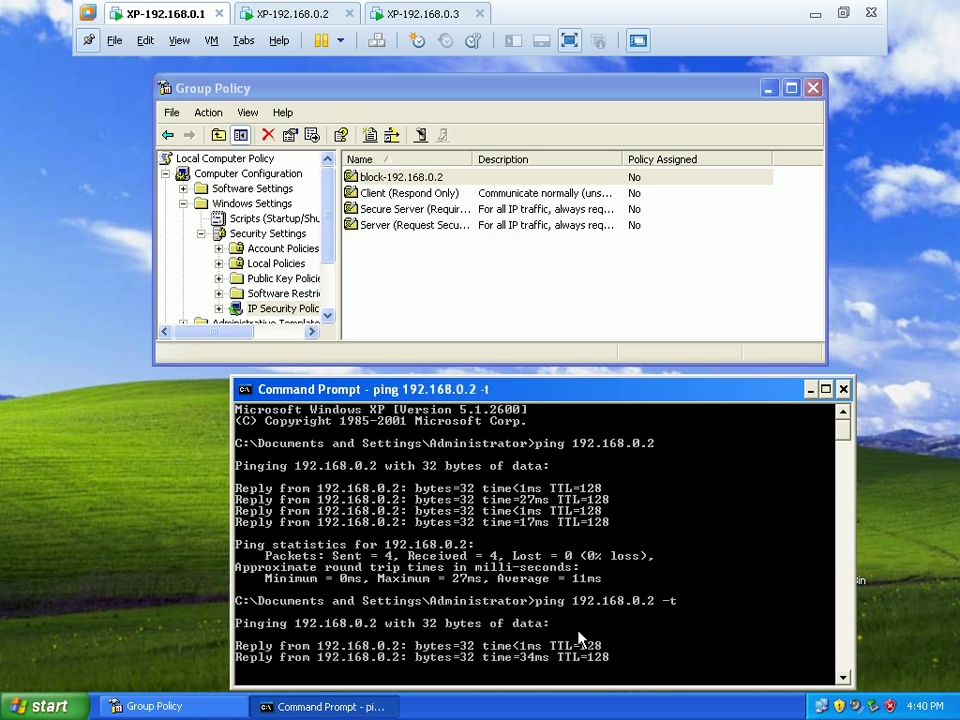
drag(769, 399, 771, 388)
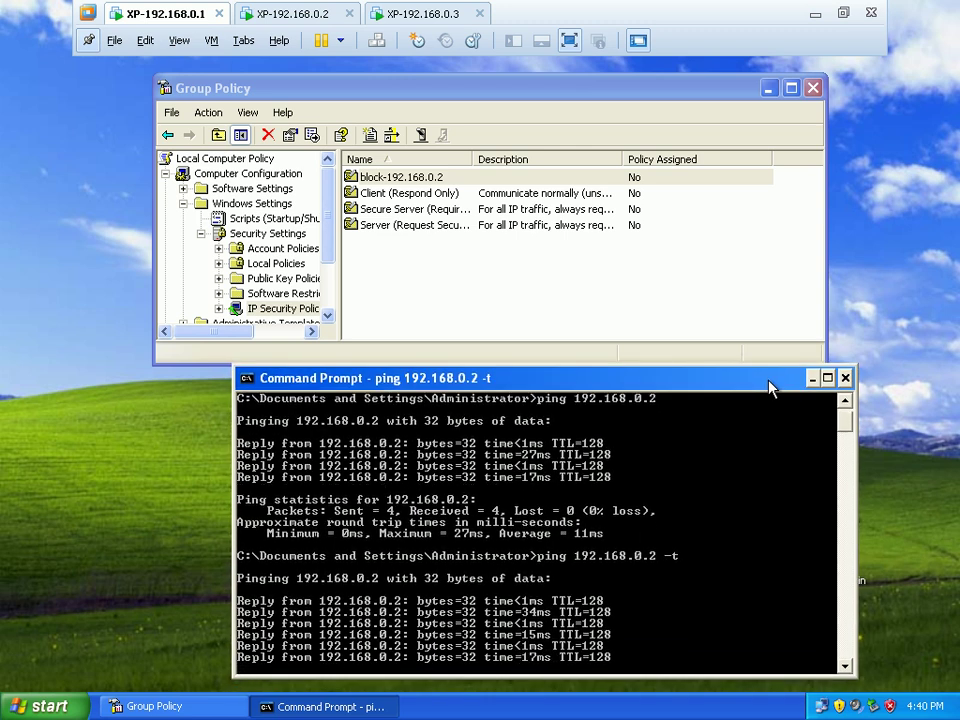
Assign the block-192.168.0.2 IP security policy while the continuous ping is running
click(757, 280)
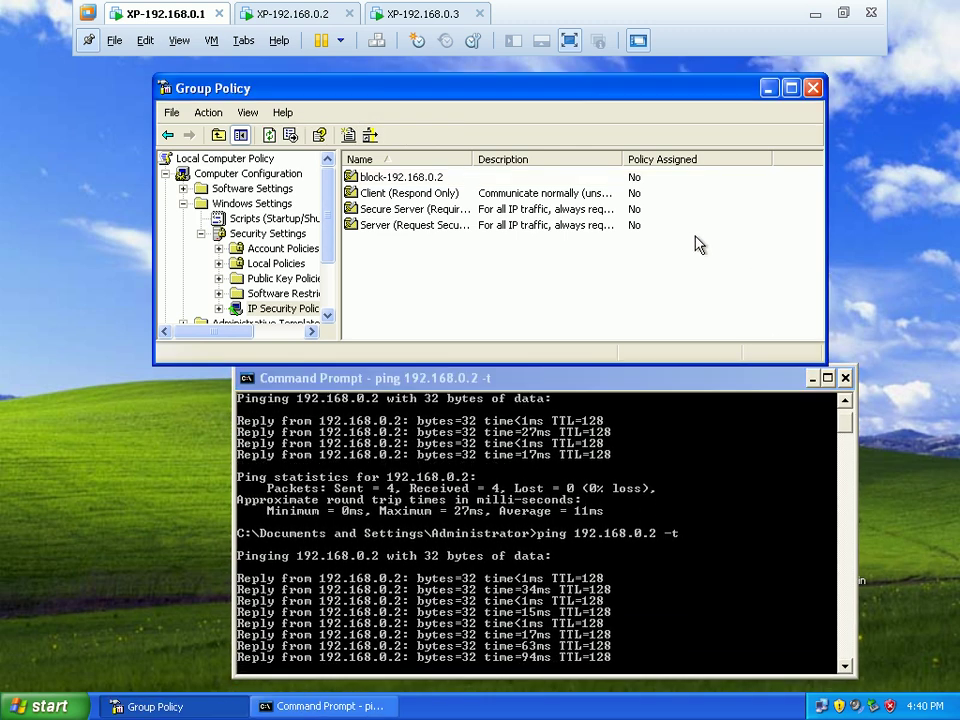
click(600, 179)
right_click(600, 178)
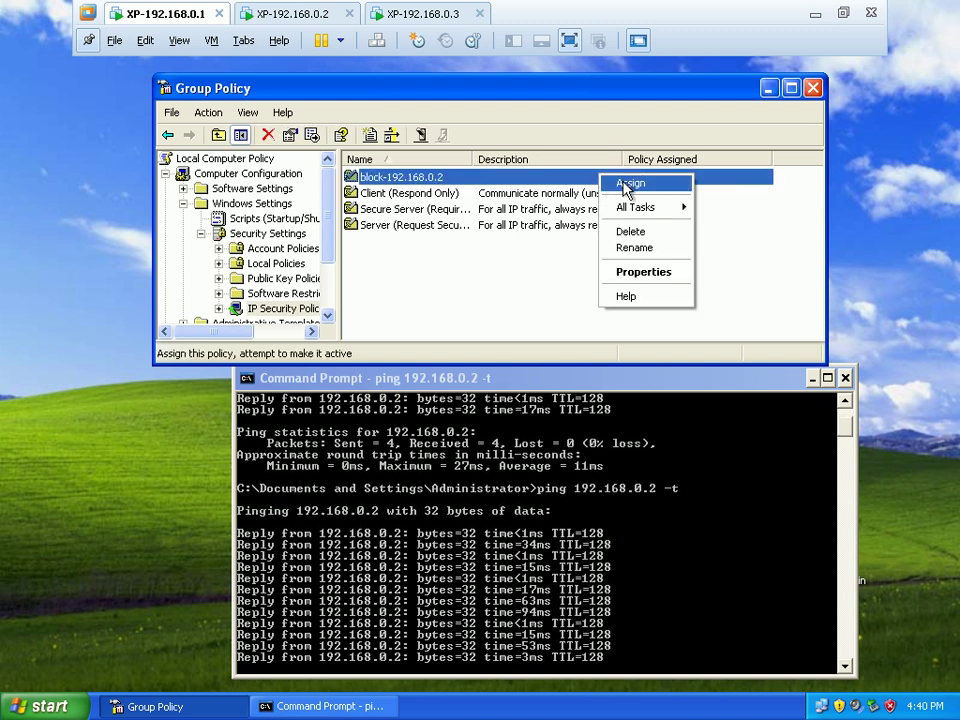
click(627, 185)
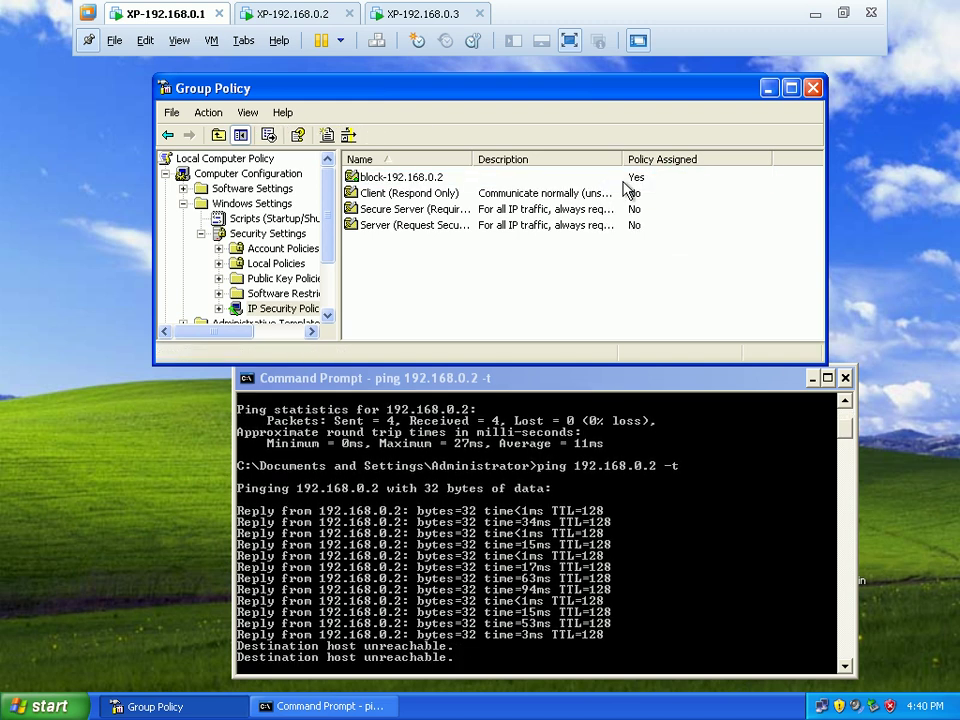